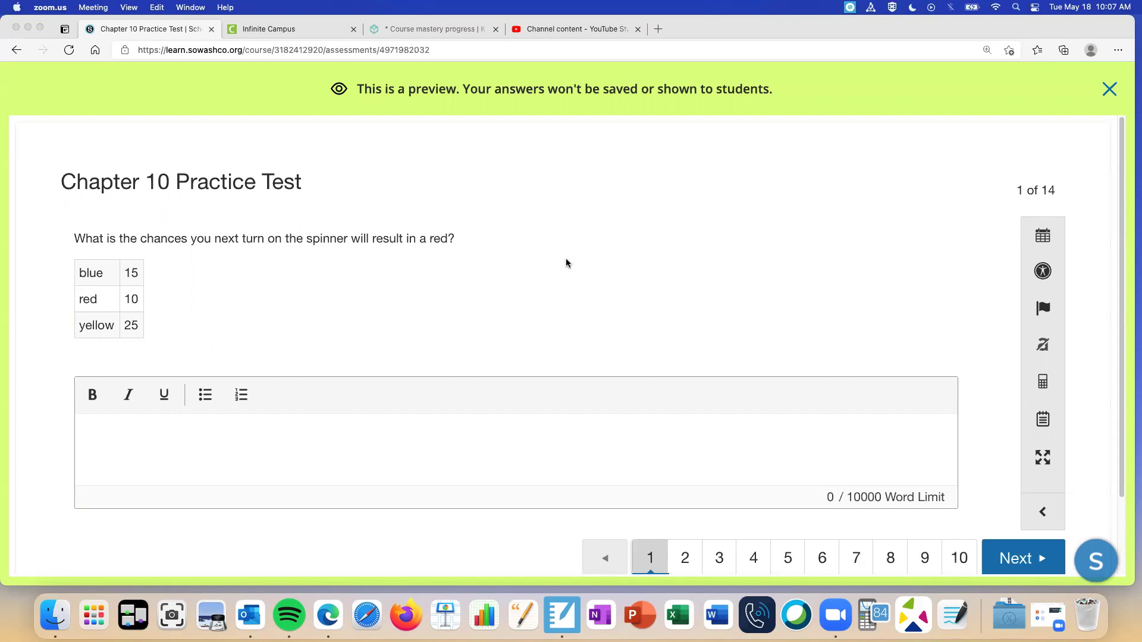
Launch the TI-SmartView CE calculator emulator from the Dock
{"action": "left_click", "coordinate": [873, 612]}
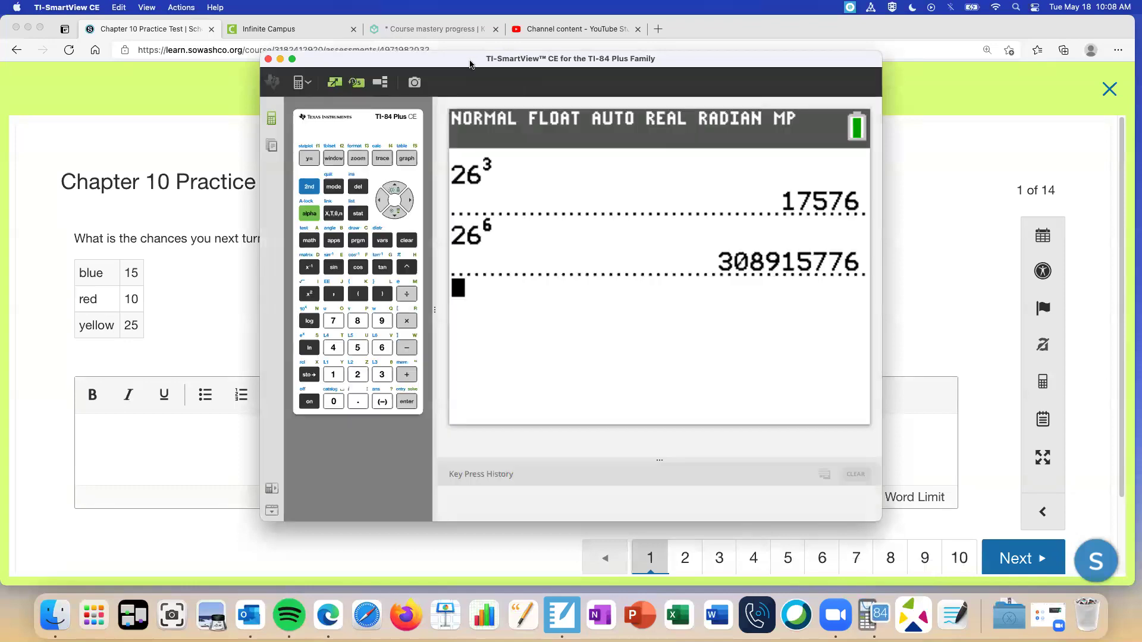
Compute 10 ÷ 50 = 0.2 on the calculator, then multiply by 100 to get 20
{"action": "left_click_drag", "start_coordinate": [469, 64], "coordinate": [576, 55]}
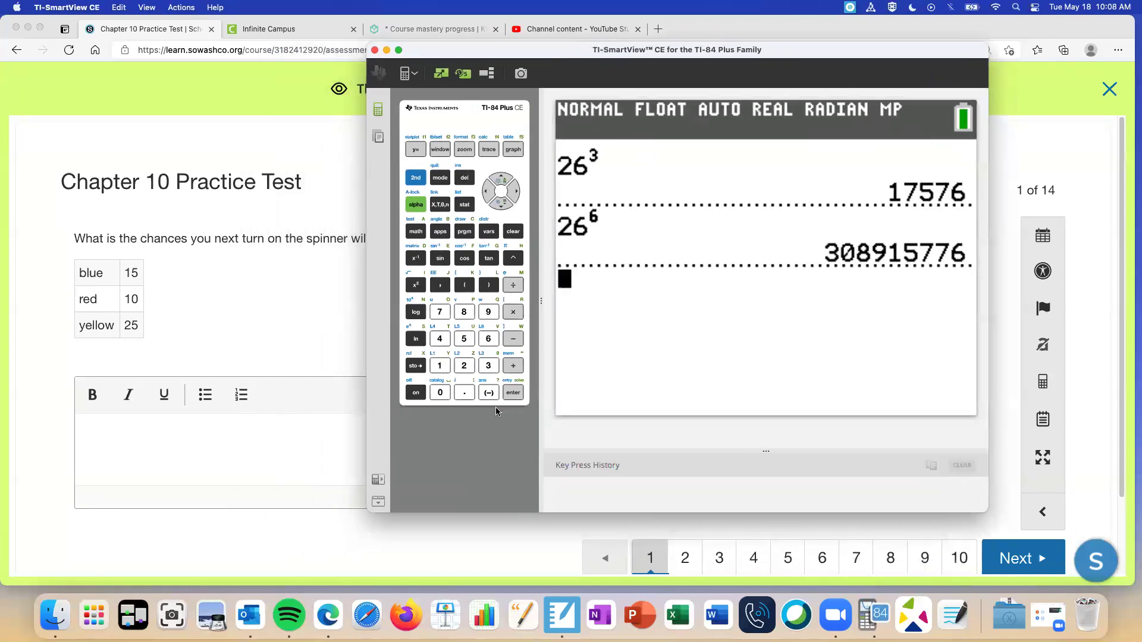
{"action": "left_click", "coordinate": [440, 365]}
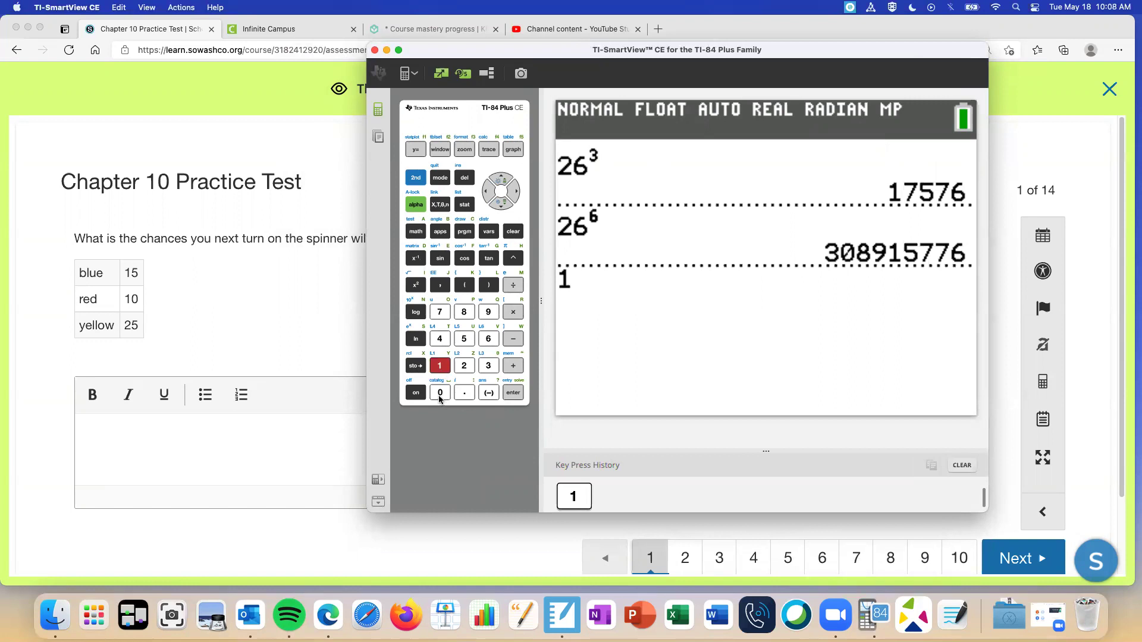
{"action": "left_click", "coordinate": [439, 393]}
{"action": "left_click", "coordinate": [513, 285]}
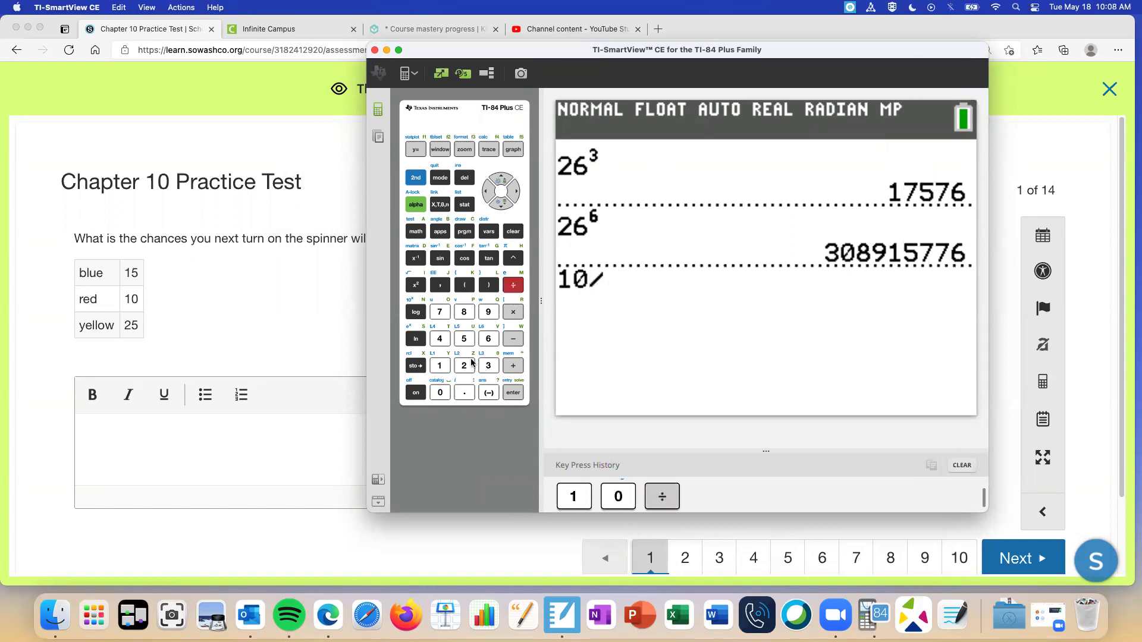
{"action": "left_click", "coordinate": [464, 339]}
{"action": "left_click", "coordinate": [440, 393]}
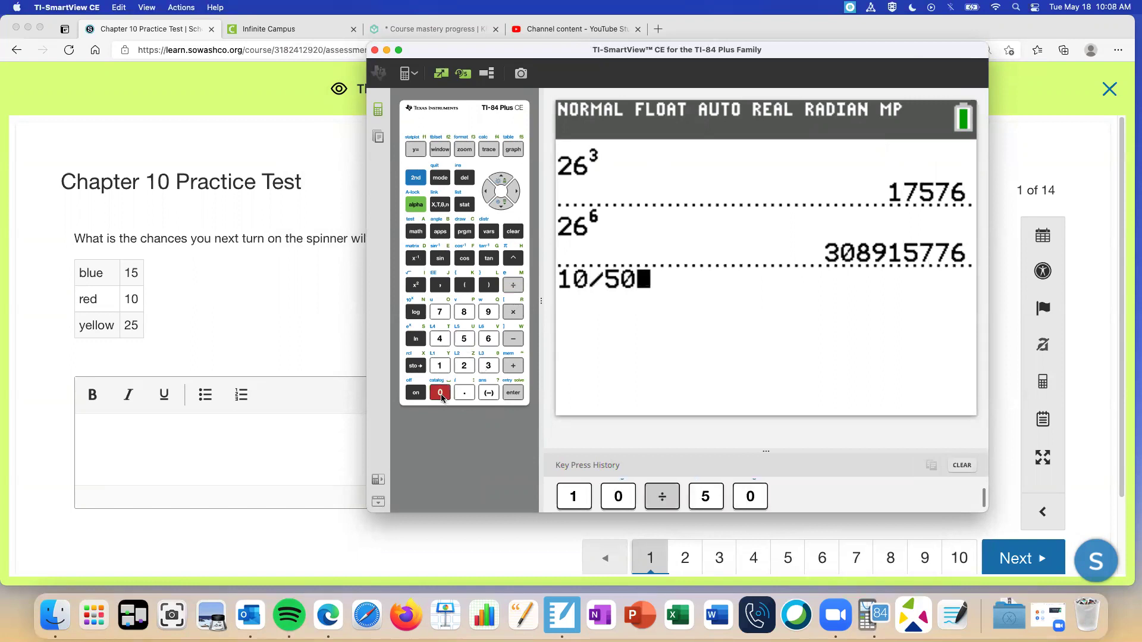
{"action": "left_click", "coordinate": [518, 398]}
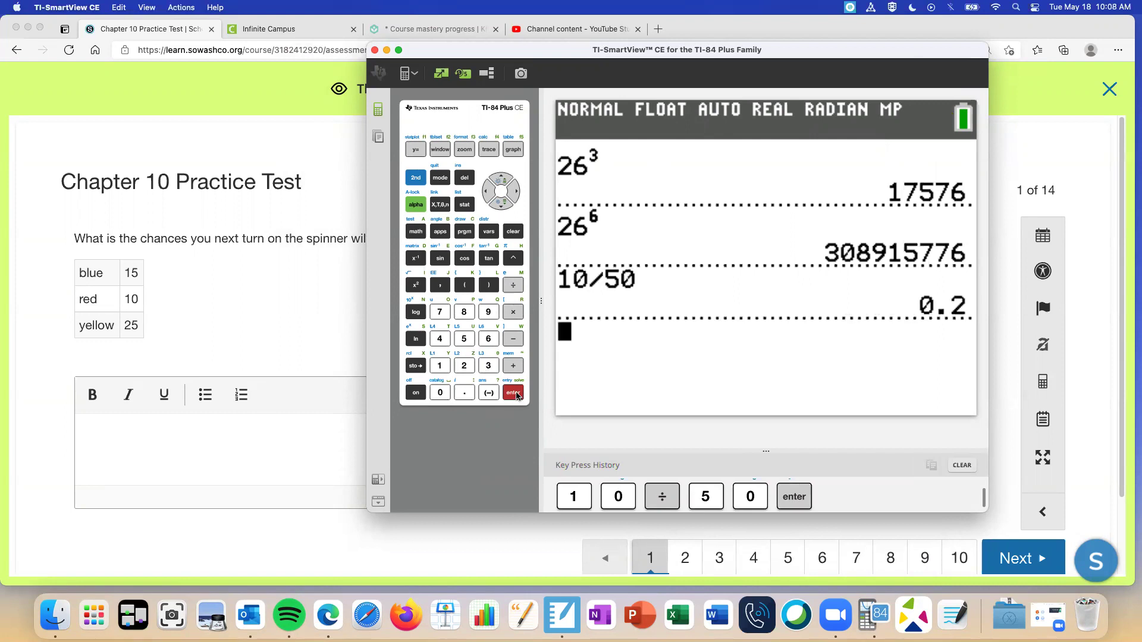
{"action": "left_click", "coordinate": [511, 314]}
{"action": "left_click", "coordinate": [440, 365]}
{"action": "left_click", "coordinate": [440, 393]}
{"action": "left_click", "coordinate": [440, 393]}
{"action": "left_click", "coordinate": [512, 392]}
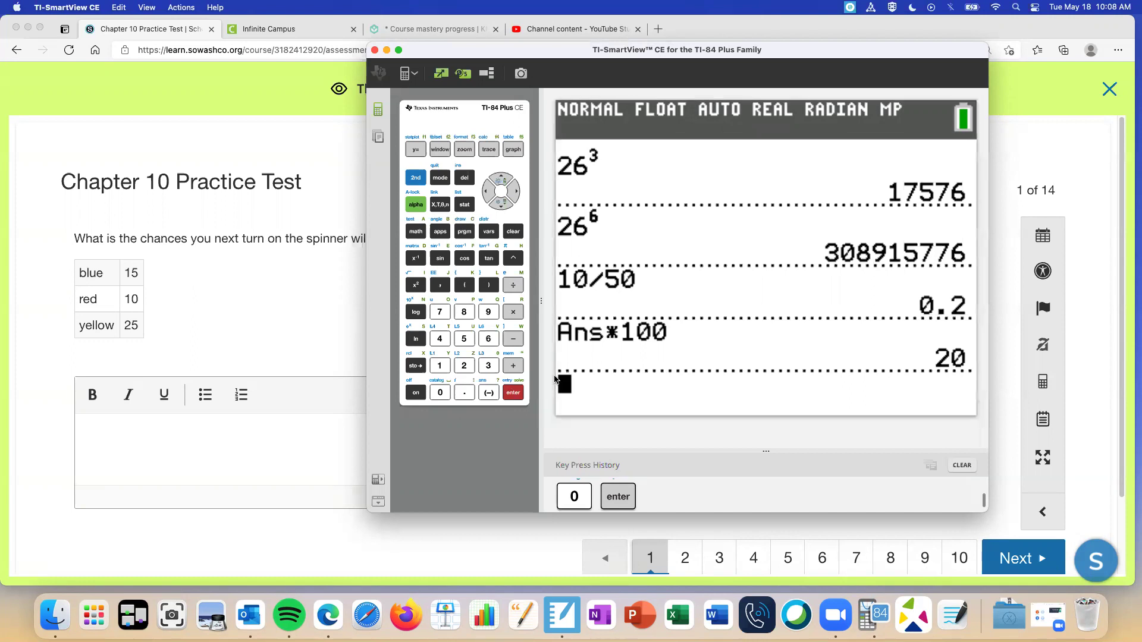
Hide the other apps, then hide the TI-SmartView calculator itself
{"action": "left_click", "coordinate": [65, 6]}
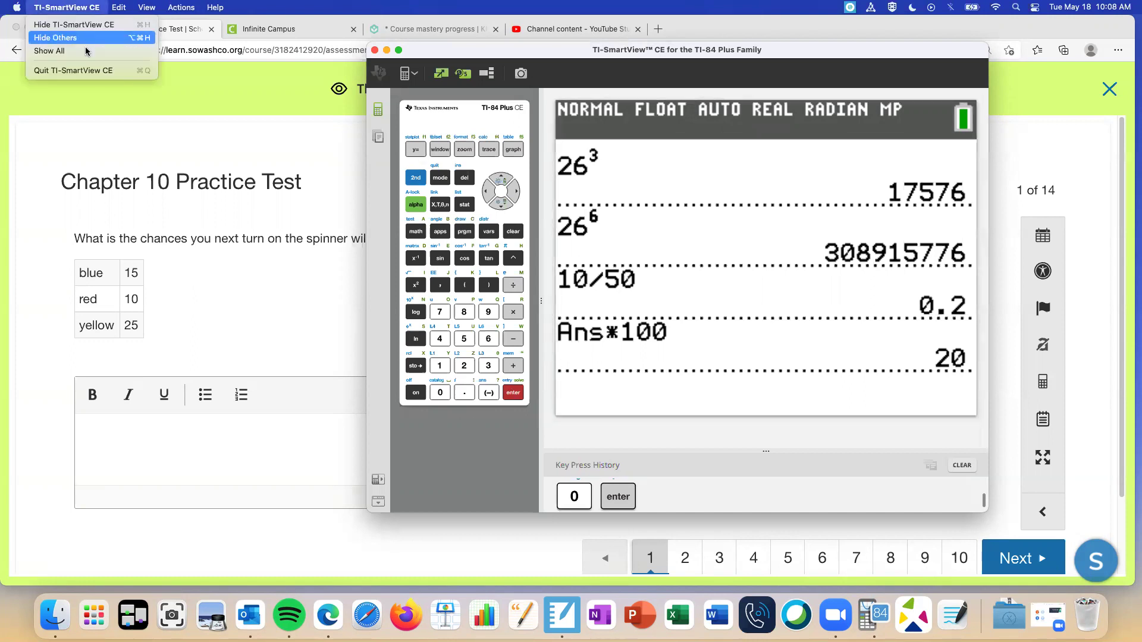
{"action": "left_click", "coordinate": [83, 41]}
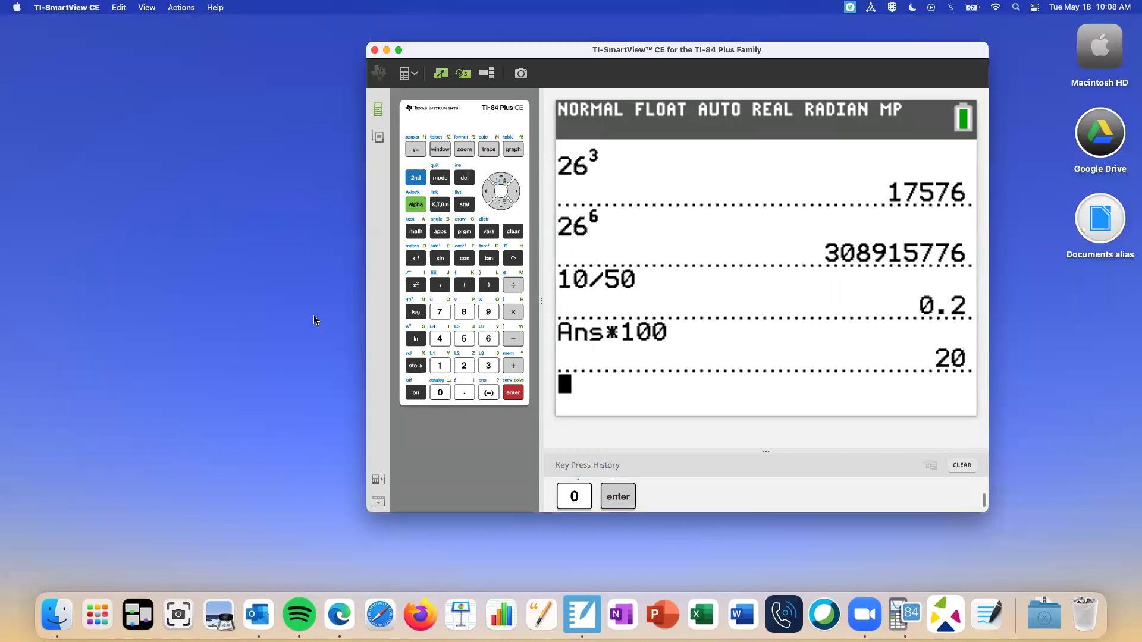
{"action": "left_click", "coordinate": [67, 7]}
{"action": "key", "text": "super+h"}
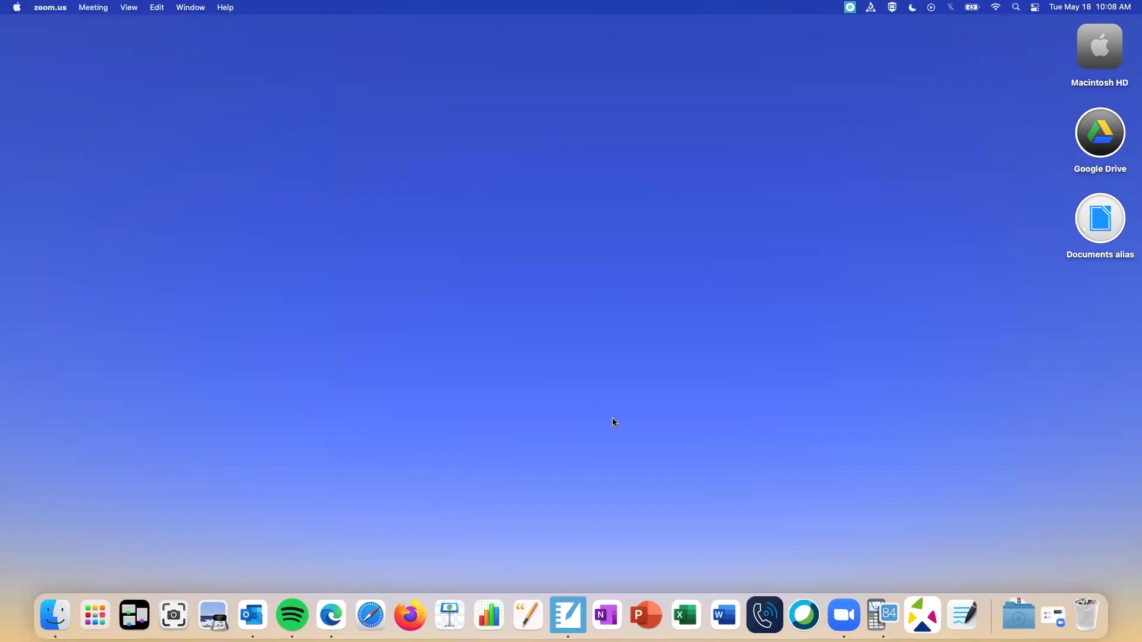
Back in Edge, enter 1/5 as question 1's answer and advance to question 2
{"action": "left_click", "coordinate": [327, 616]}
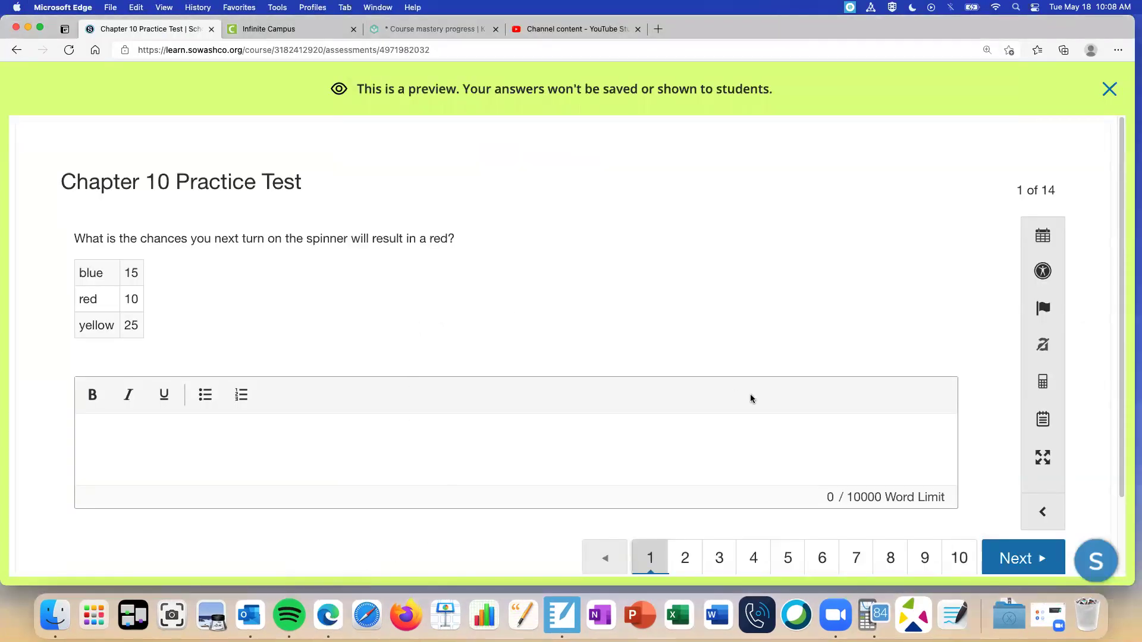
{"action": "left_click", "coordinate": [436, 424]}
{"action": "type", "text": "1/5"}
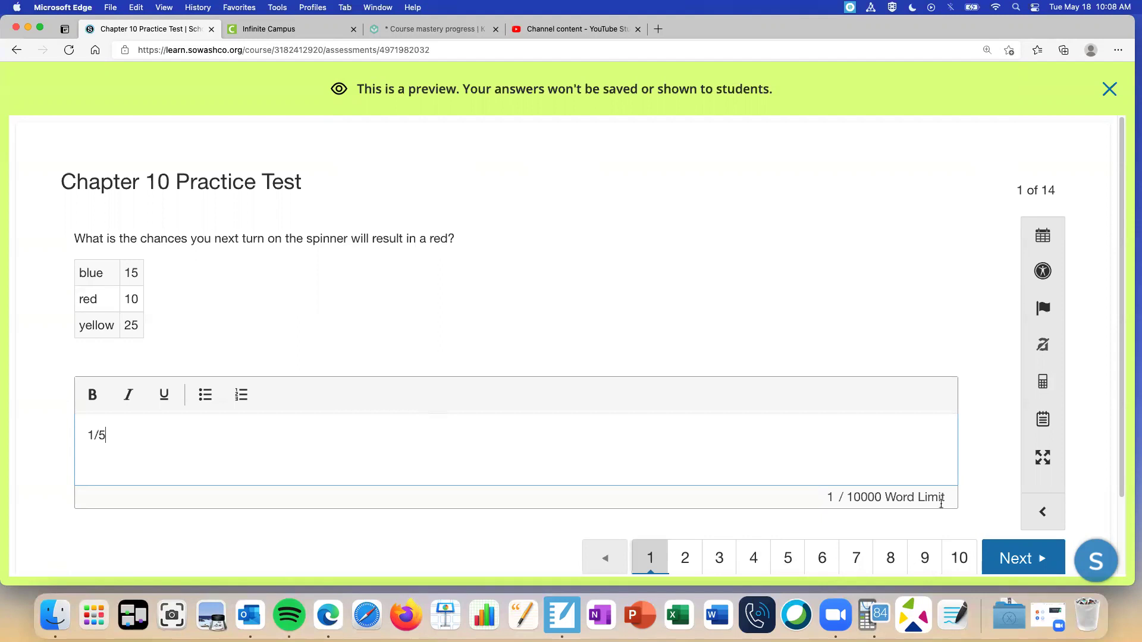
{"action": "left_click", "coordinate": [1012, 556]}
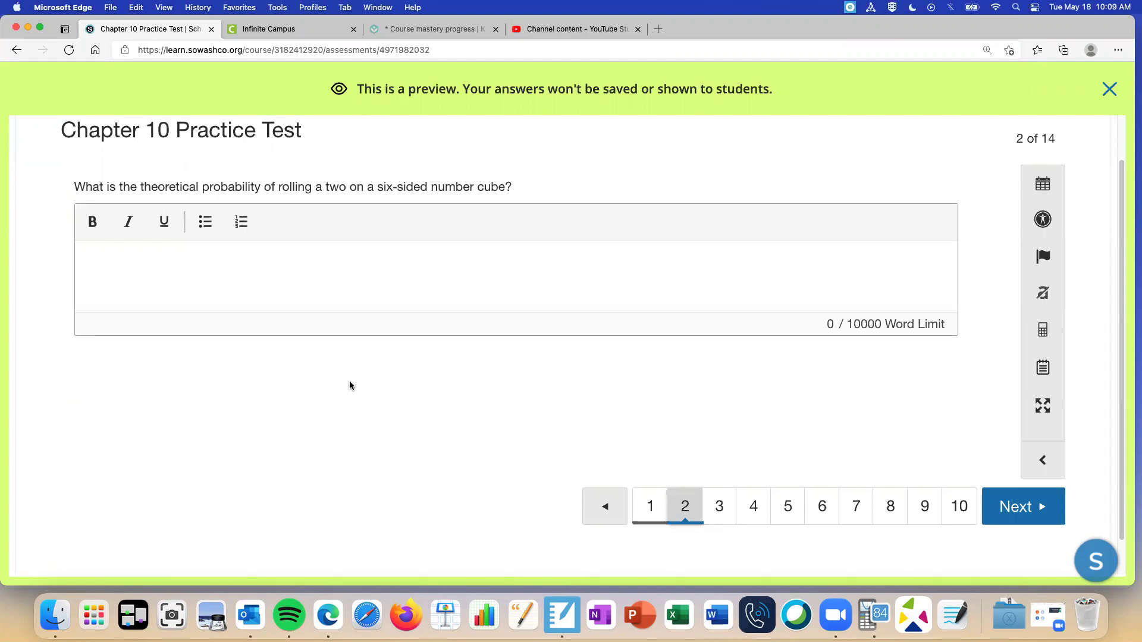
Answer question 2 with 1/6, advance, and enter 3/6 for question 3
{"action": "left_click", "coordinate": [211, 288]}
{"action": "type", "text": "1/6"}
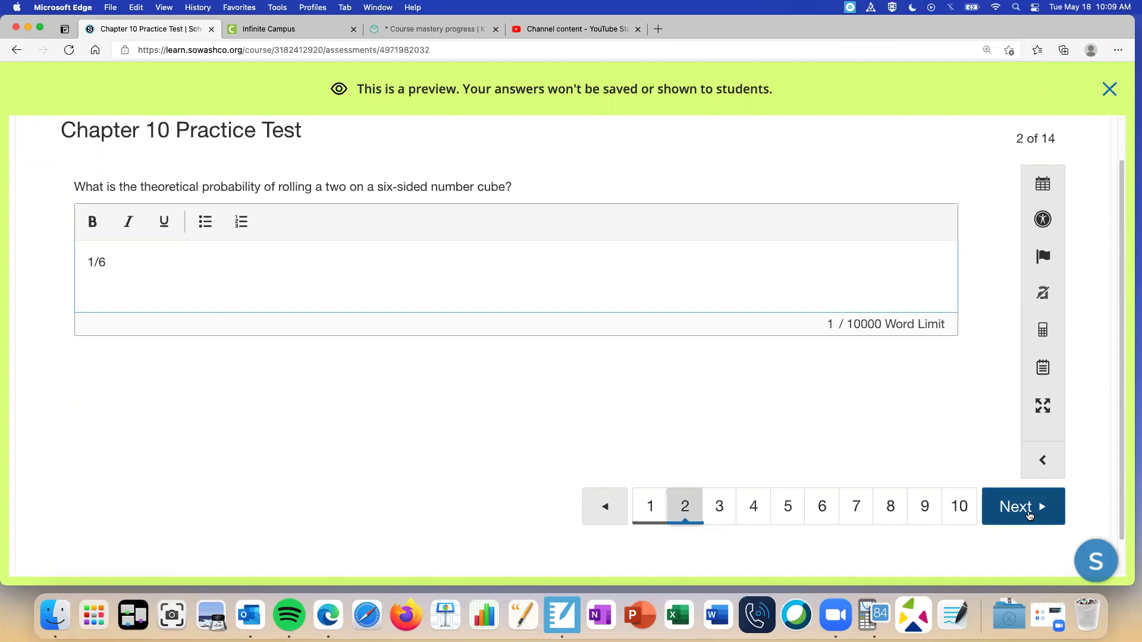
{"action": "left_click", "coordinate": [1029, 515]}
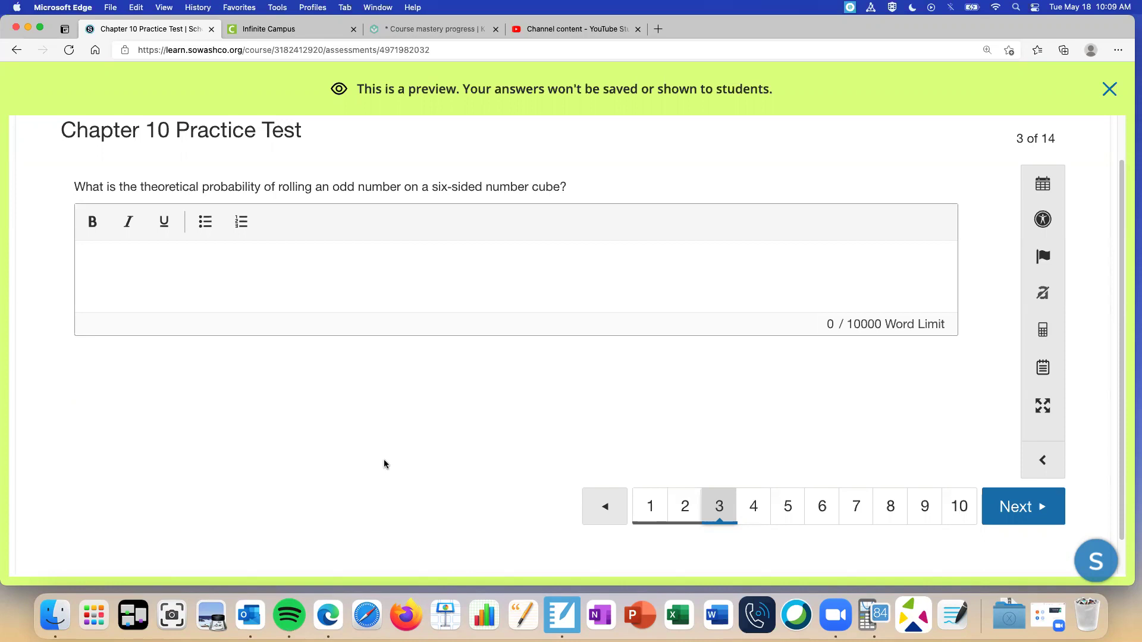
{"action": "left_click", "coordinate": [205, 262]}
{"action": "type", "text": "3/6"}
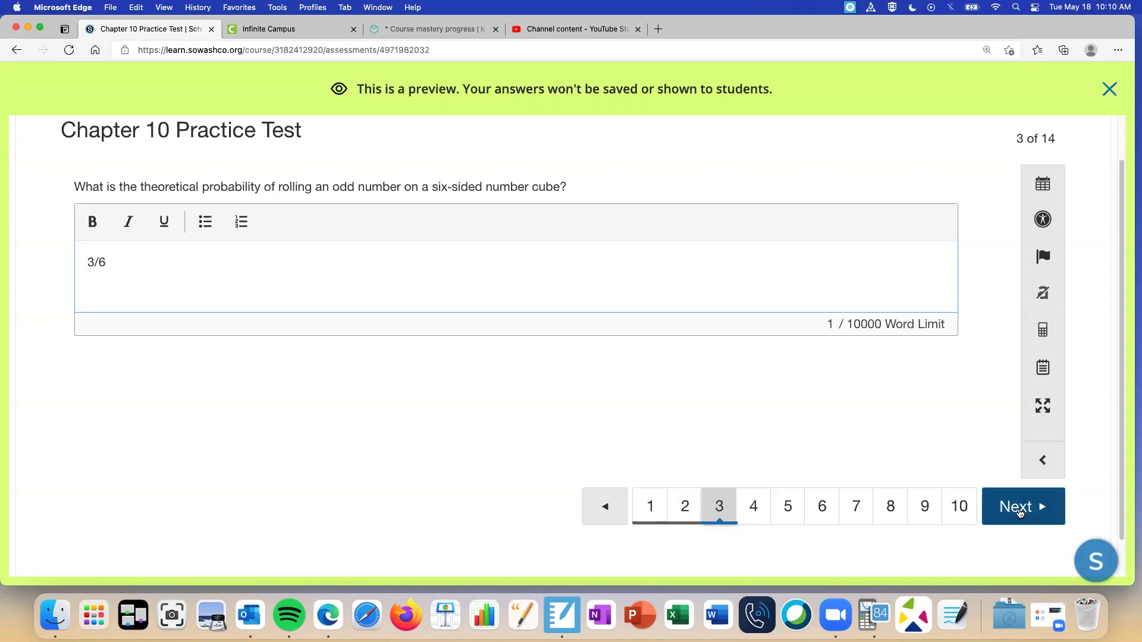
Advance to question 4, scroll through its tree-diagram upload task, and switch to SMART Notebook
{"action": "left_click", "coordinate": [1019, 510]}
{"action": "scroll", "coordinate": [300, 520], "scroll_direction": "down", "scroll_amount": 1}
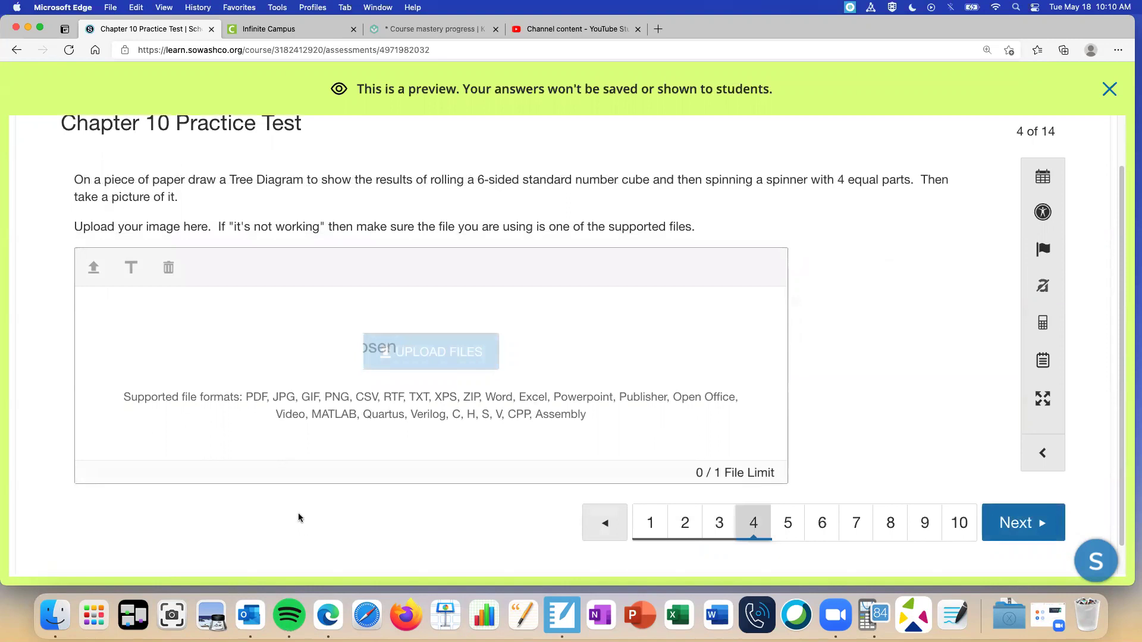
{"action": "scroll", "coordinate": [299, 516], "scroll_direction": "down", "scroll_amount": 1}
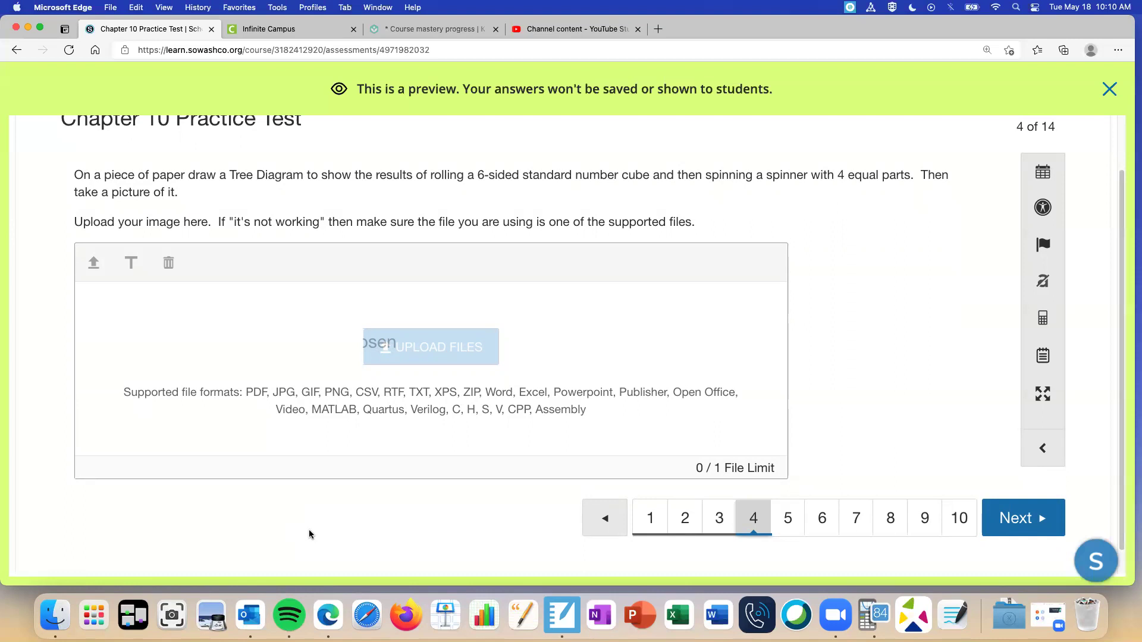
{"action": "left_click", "coordinate": [562, 617]}
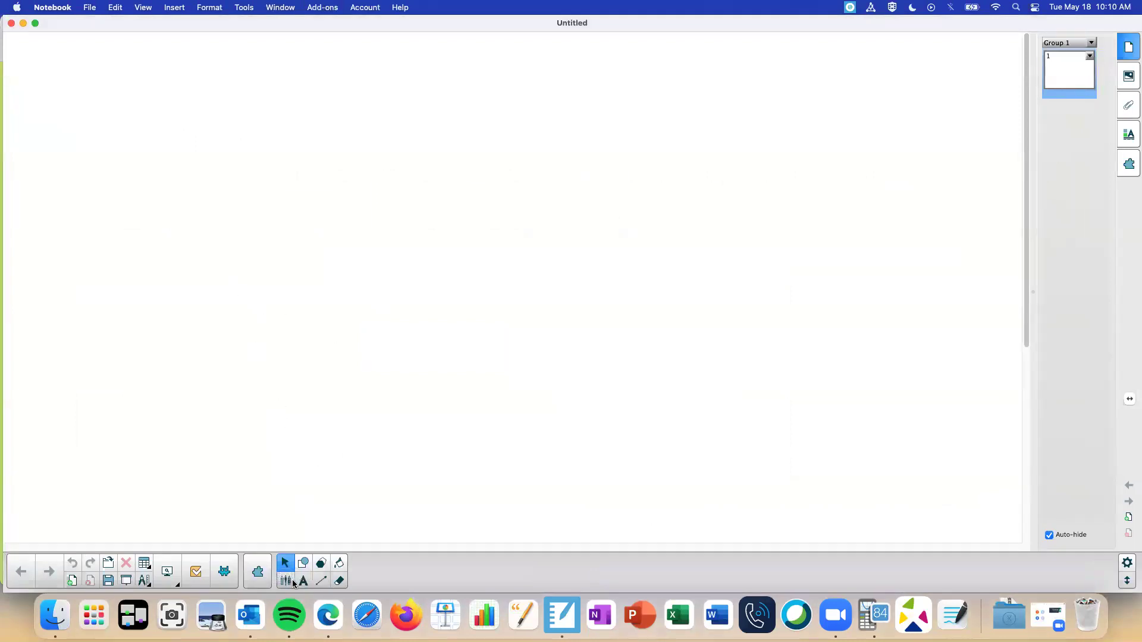
With the pen, draw six branches fanning out from one point at the page top
{"action": "left_click", "coordinate": [286, 581]}
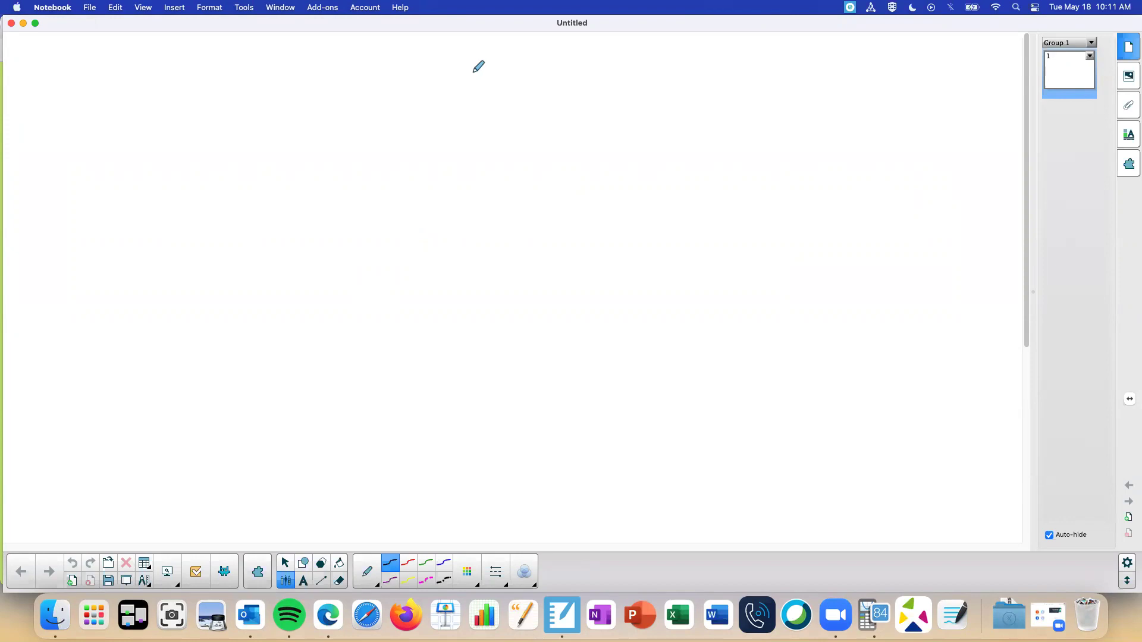
{"action": "mouse_move", "coordinate": [475, 72]}
{"action": "left_mouse_down"}
{"action": "mouse_move", "coordinate": [428, 72]}
{"action": "mouse_move", "coordinate": [296, 119]}
{"action": "left_mouse_up"}
{"action": "left_click_drag", "start_coordinate": [474, 70], "coordinate": [392, 124]}
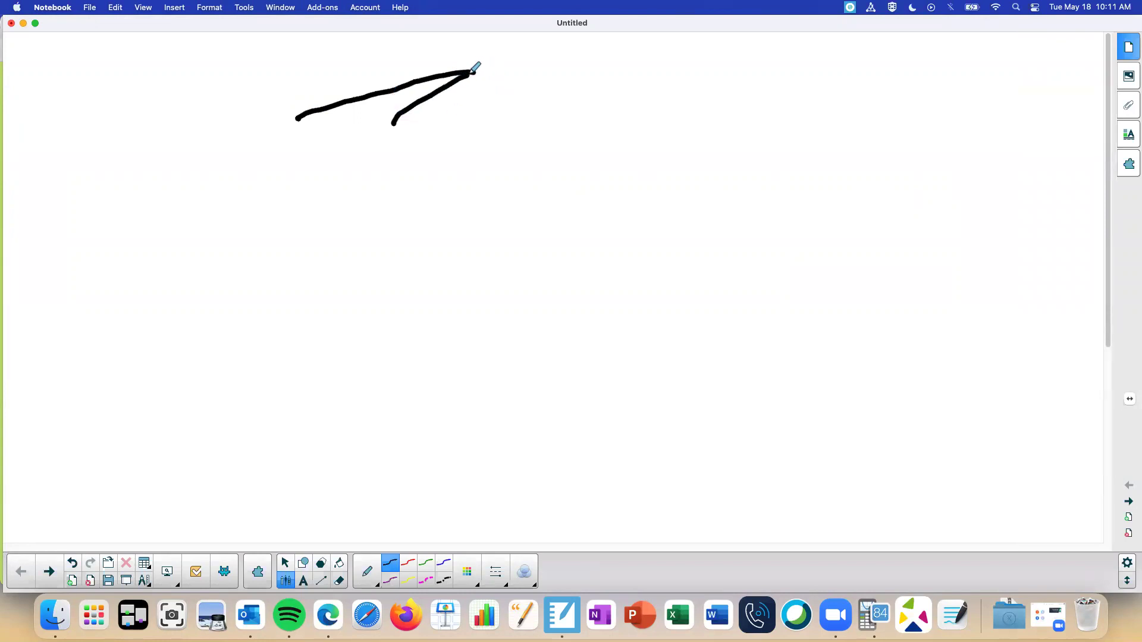
{"action": "left_click_drag", "start_coordinate": [472, 72], "coordinate": [454, 129]}
{"action": "left_click_drag", "start_coordinate": [471, 72], "coordinate": [553, 131]}
{"action": "left_click_drag", "start_coordinate": [472, 72], "coordinate": [636, 111]}
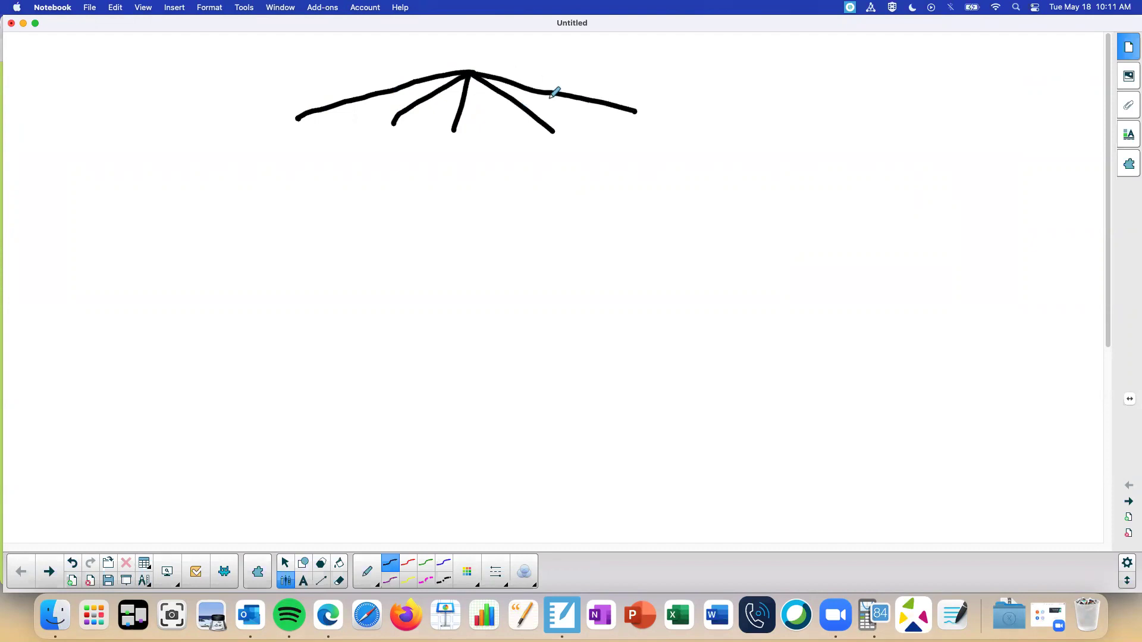
{"action": "left_click_drag", "start_coordinate": [477, 70], "coordinate": [760, 108]}
Hand-write the labels 1 through 6 under the branch ends
{"action": "left_click_drag", "start_coordinate": [274, 136], "coordinate": [284, 157]}
{"action": "mouse_move", "coordinate": [390, 144]}
{"action": "left_mouse_down"}
{"action": "mouse_move", "coordinate": [409, 146]}
{"action": "mouse_move", "coordinate": [411, 159]}
{"action": "mouse_move", "coordinate": [478, 150]}
{"action": "mouse_move", "coordinate": [554, 158]}
{"action": "mouse_move", "coordinate": [552, 169]}
{"action": "mouse_move", "coordinate": [544, 161]}
{"action": "mouse_move", "coordinate": [558, 155]}
{"action": "left_mouse_up"}
{"action": "mouse_move", "coordinate": [631, 136]}
{"action": "left_mouse_down"}
{"action": "mouse_move", "coordinate": [641, 145]}
{"action": "mouse_move", "coordinate": [630, 153]}
{"action": "left_mouse_up"}
{"action": "mouse_move", "coordinate": [767, 123]}
{"action": "left_mouse_down"}
{"action": "mouse_move", "coordinate": [760, 143]}
{"action": "mouse_move", "coordinate": [776, 146]}
{"action": "mouse_move", "coordinate": [762, 143]}
{"action": "left_mouse_up"}
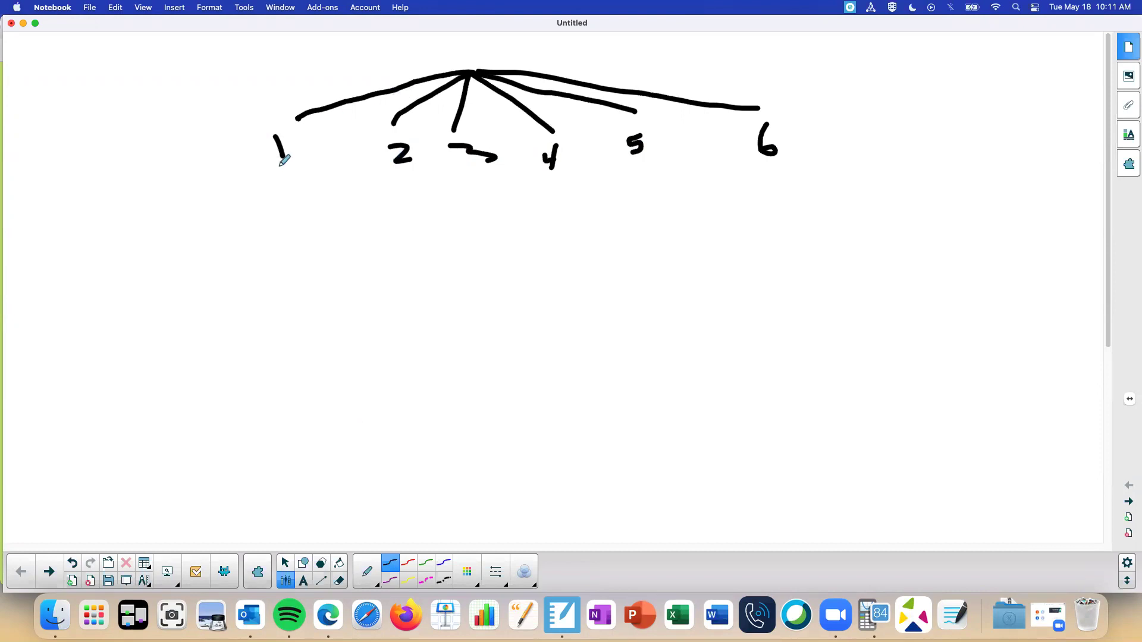
Draw four branches under the 1 and label them S1 to S4
{"action": "left_click_drag", "start_coordinate": [271, 166], "coordinate": [216, 207]}
{"action": "mouse_move", "coordinate": [271, 165]}
{"action": "left_mouse_down"}
{"action": "mouse_move", "coordinate": [242, 215]}
{"action": "mouse_move", "coordinate": [270, 167]}
{"action": "mouse_move", "coordinate": [301, 213]}
{"action": "left_mouse_up"}
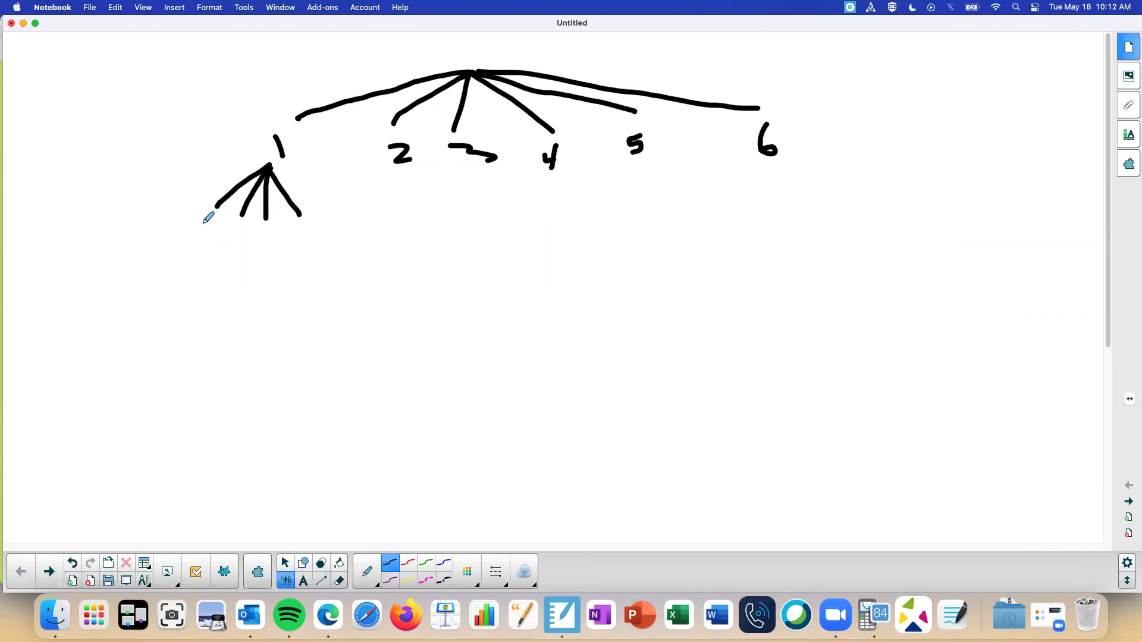
{"action": "mouse_move", "coordinate": [210, 220]}
{"action": "left_mouse_down"}
{"action": "mouse_move", "coordinate": [190, 237]}
{"action": "mouse_move", "coordinate": [239, 234]}
{"action": "mouse_move", "coordinate": [237, 250]}
{"action": "mouse_move", "coordinate": [258, 233]}
{"action": "mouse_move", "coordinate": [268, 263]}
{"action": "left_mouse_up"}
{"action": "mouse_move", "coordinate": [302, 222]}
{"action": "left_mouse_down"}
{"action": "mouse_move", "coordinate": [281, 250]}
{"action": "mouse_move", "coordinate": [305, 260]}
{"action": "left_mouse_up"}
Fan four branches out under each of the numbers 2, 3 and 4
{"action": "left_click_drag", "start_coordinate": [386, 176], "coordinate": [353, 232]}
{"action": "mouse_move", "coordinate": [386, 177]}
{"action": "left_mouse_down"}
{"action": "mouse_move", "coordinate": [373, 243]}
{"action": "mouse_move", "coordinate": [400, 238]}
{"action": "left_mouse_up"}
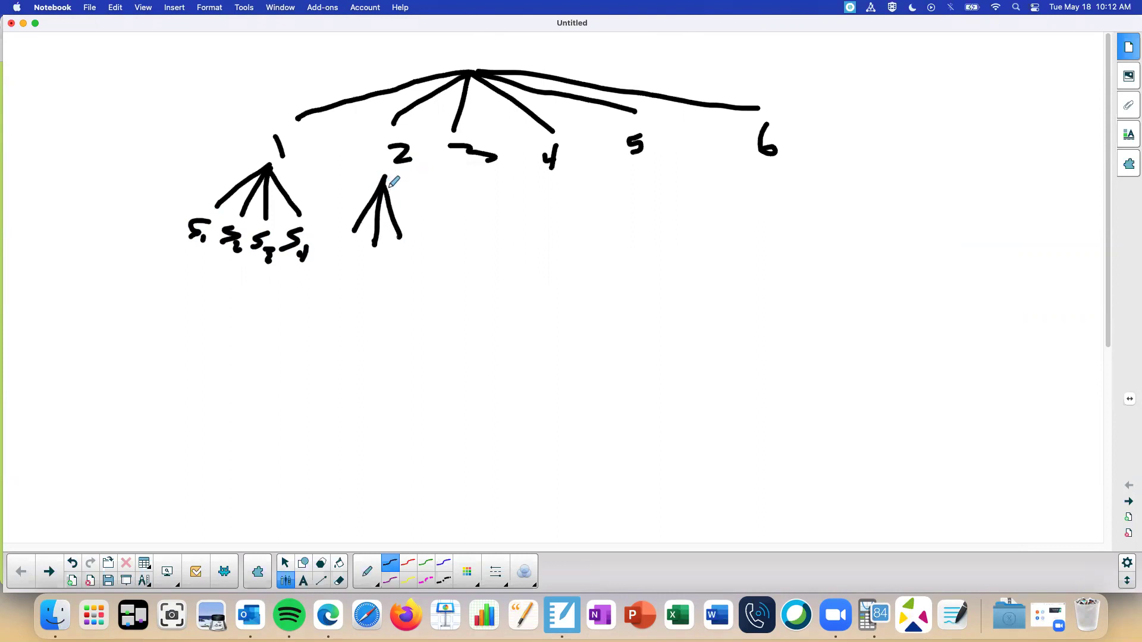
{"action": "left_click_drag", "start_coordinate": [386, 184], "coordinate": [421, 231]}
{"action": "left_click_drag", "start_coordinate": [481, 177], "coordinate": [469, 238]}
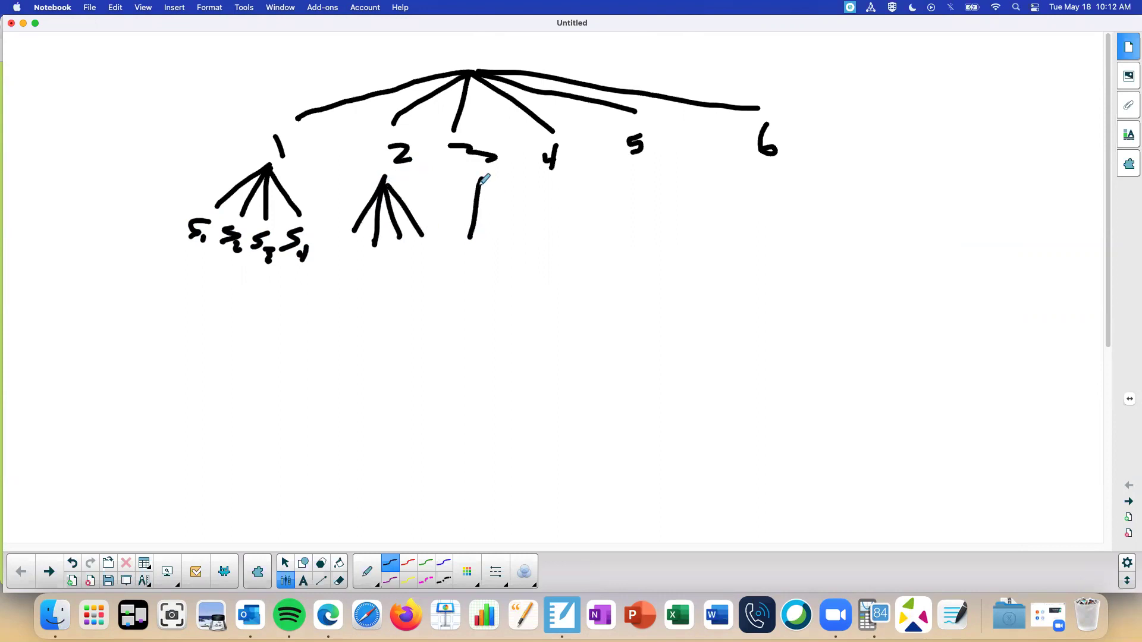
{"action": "left_click_drag", "start_coordinate": [481, 179], "coordinate": [479, 229]}
{"action": "mouse_move", "coordinate": [480, 181]}
{"action": "left_mouse_down"}
{"action": "mouse_move", "coordinate": [497, 232]}
{"action": "mouse_move", "coordinate": [533, 233]}
{"action": "left_mouse_up"}
{"action": "left_click_drag", "start_coordinate": [559, 186], "coordinate": [571, 248]}
{"action": "left_click_drag", "start_coordinate": [561, 188], "coordinate": [594, 226]}
{"action": "left_click_drag", "start_coordinate": [561, 185], "coordinate": [614, 224]}
{"action": "left_click_drag", "start_coordinate": [562, 187], "coordinate": [648, 224]}
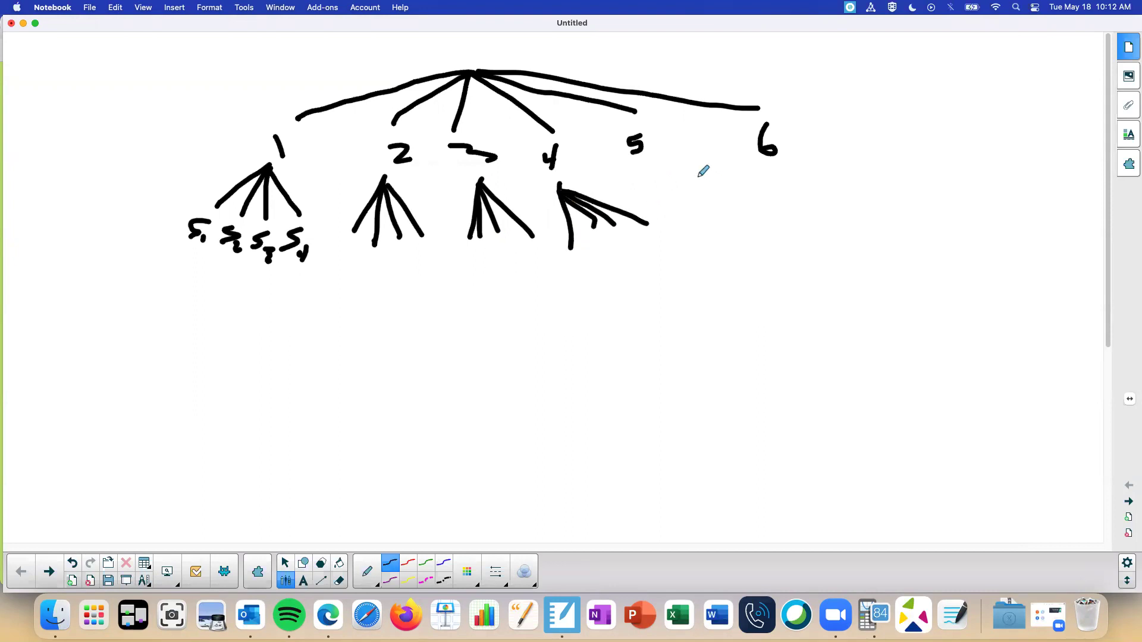
Fan four branches out under the 5 and beside the 6
{"action": "left_click_drag", "start_coordinate": [648, 163], "coordinate": [698, 218]}
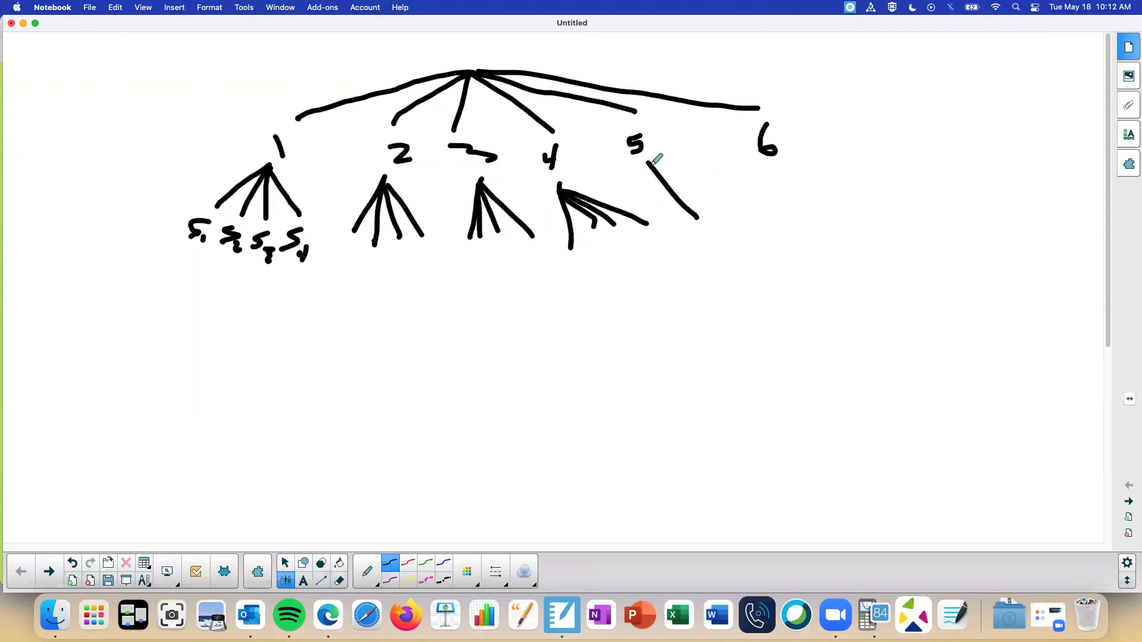
{"action": "left_click_drag", "start_coordinate": [649, 163], "coordinate": [716, 197]}
{"action": "left_click_drag", "start_coordinate": [649, 163], "coordinate": [749, 205]}
{"action": "left_click_drag", "start_coordinate": [651, 163], "coordinate": [771, 186]}
{"action": "mouse_move", "coordinate": [799, 145]}
{"action": "left_mouse_down"}
{"action": "mouse_move", "coordinate": [896, 144]}
{"action": "mouse_move", "coordinate": [804, 149]}
{"action": "mouse_move", "coordinate": [884, 168]}
{"action": "left_mouse_up"}
{"action": "left_click_drag", "start_coordinate": [804, 150], "coordinate": [856, 179]}
{"action": "left_click_drag", "start_coordinate": [804, 150], "coordinate": [826, 187]}
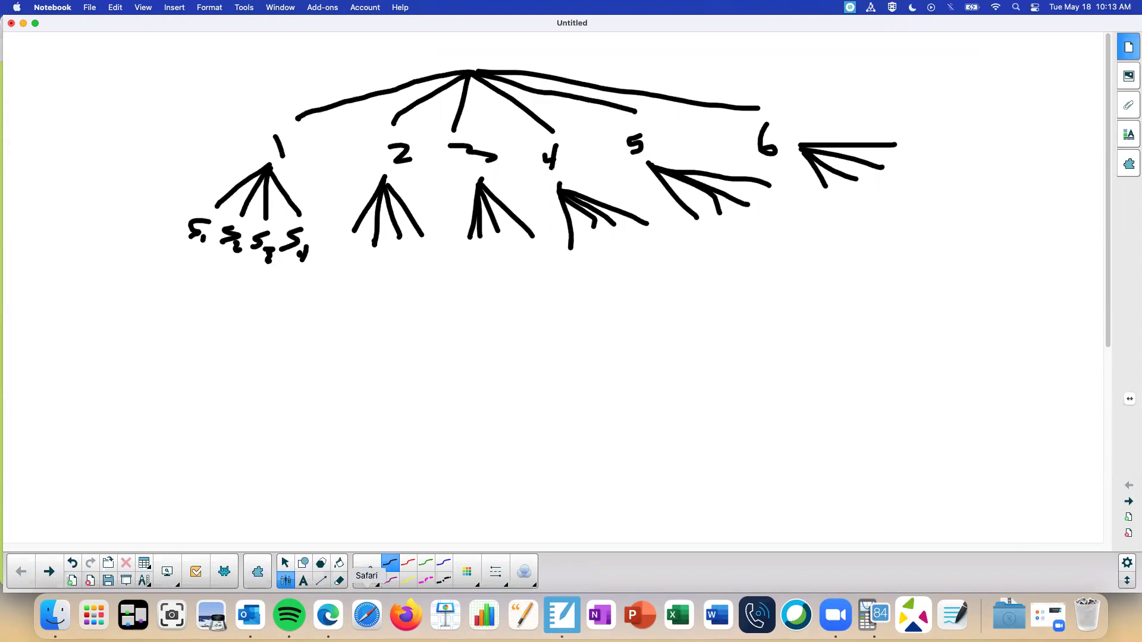
Return to the practice test in Edge and advance to question 5
{"action": "left_click", "coordinate": [336, 621]}
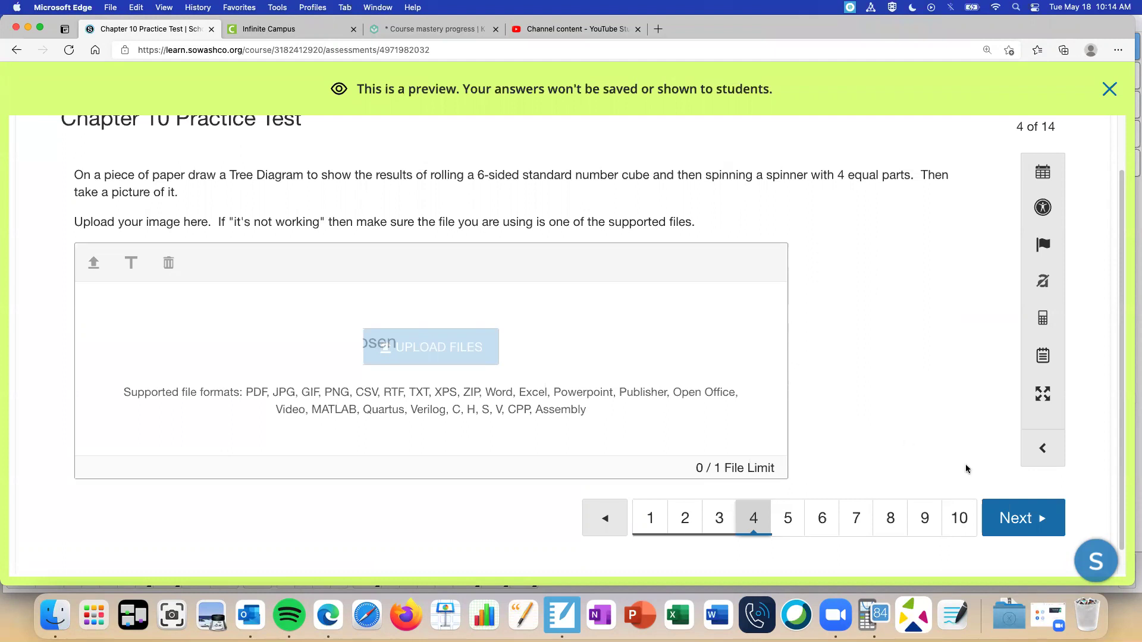
{"action": "left_click", "coordinate": [1016, 515]}
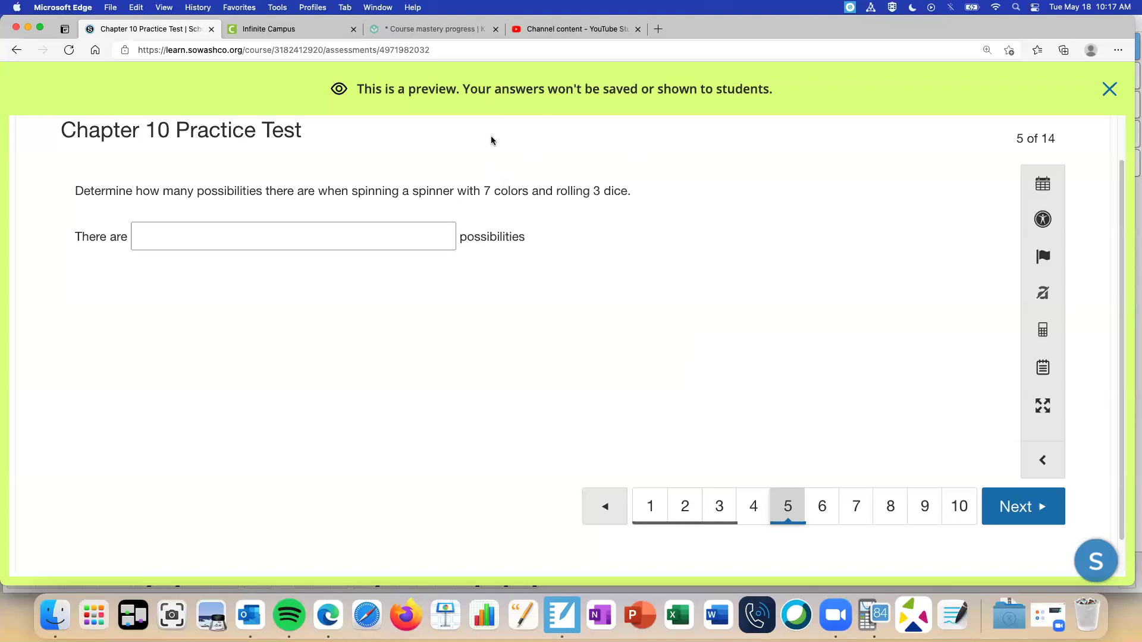
Enter 21 as the number of possibilities and advance to question 6
{"action": "left_click", "coordinate": [264, 231]}
{"action": "type", "text": "21"}
{"action": "left_click", "coordinate": [1020, 508]}
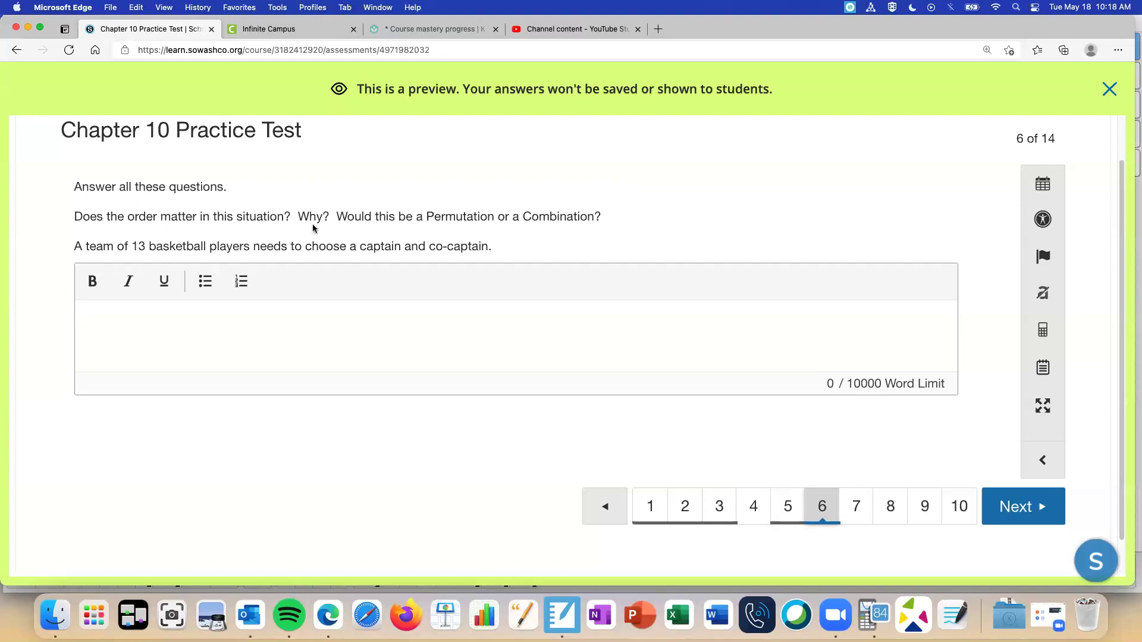
Highlight question 6's instructions while reading, then type Permutation as the answer
{"action": "left_click_drag", "start_coordinate": [330, 216], "coordinate": [61, 186]}
{"action": "left_click", "coordinate": [292, 216]}
{"action": "left_click_drag", "start_coordinate": [336, 216], "coordinate": [74, 185]}
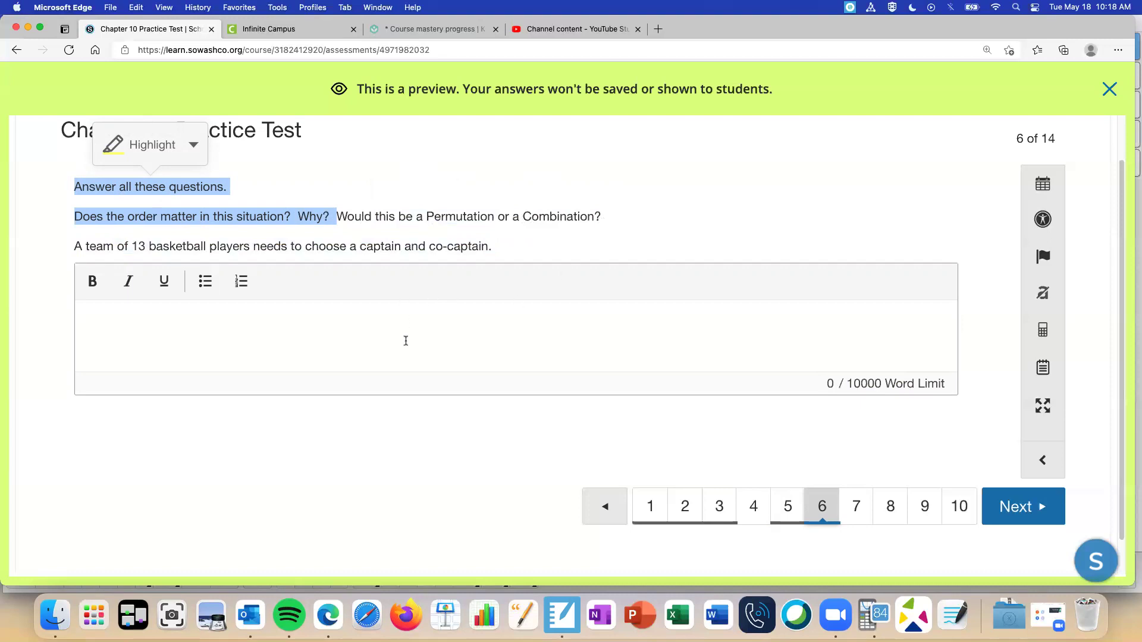
{"action": "left_click", "coordinate": [328, 345]}
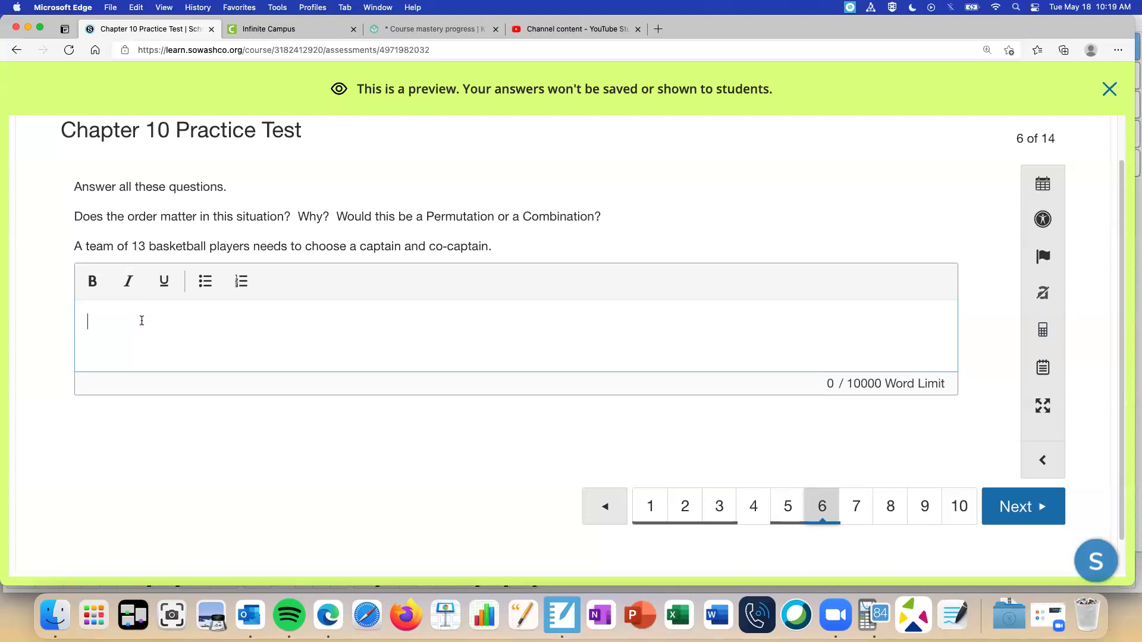
{"action": "type", "text": "Permutation"}
On question 7, about 63 programmer applicants, enter the answer 'Combination'
{"action": "left_click", "coordinate": [1024, 504]}
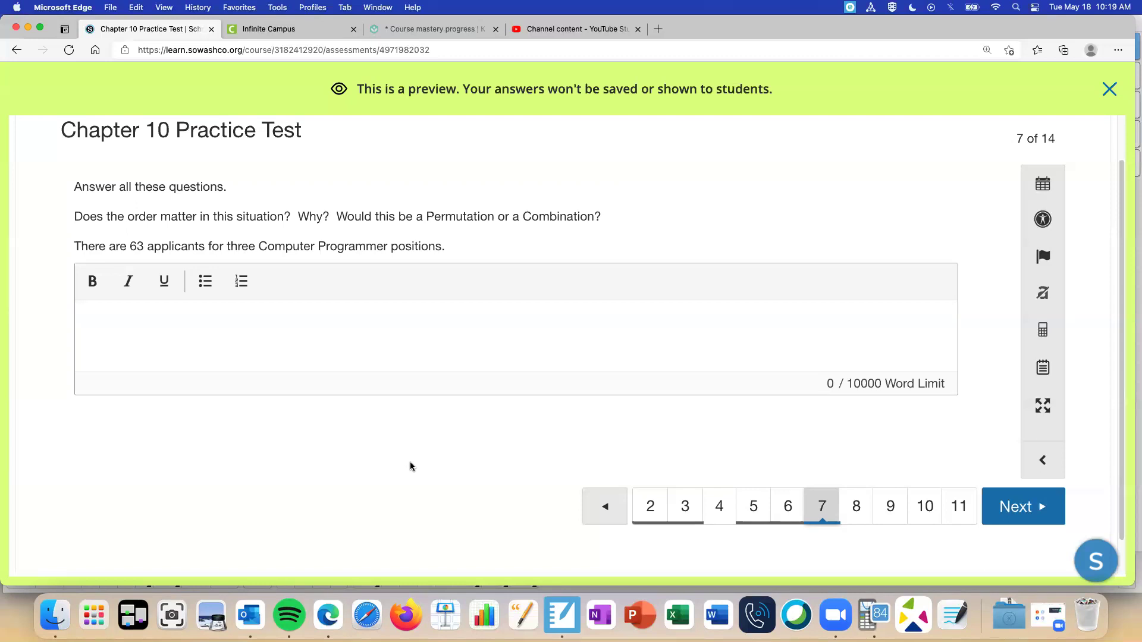
{"action": "left_click", "coordinate": [323, 344]}
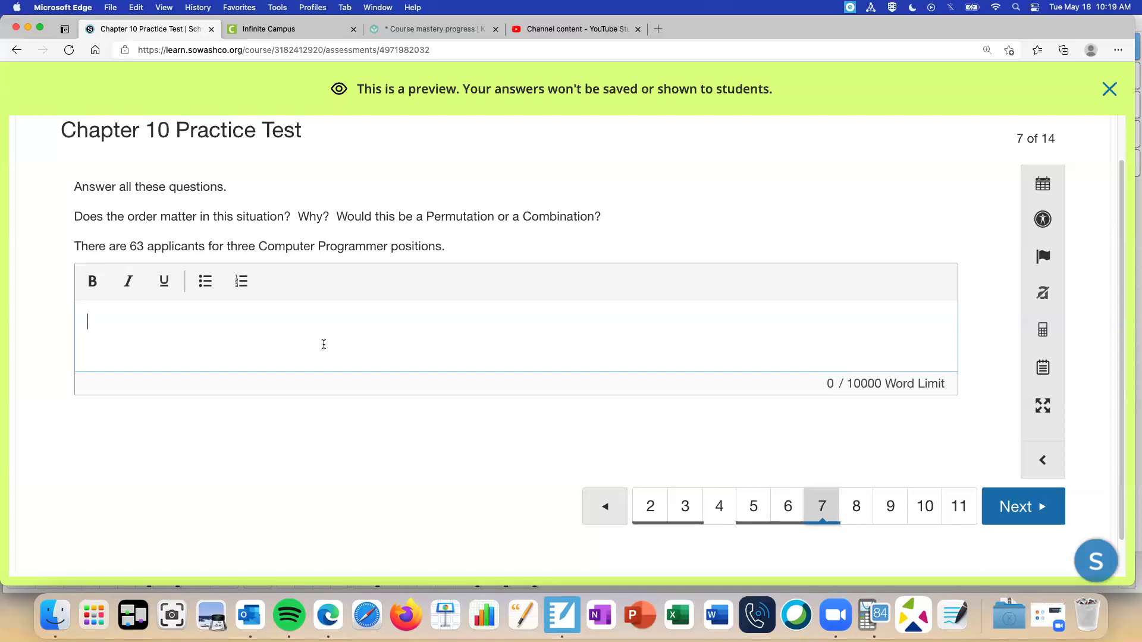
{"action": "type", "text": "Combination"}
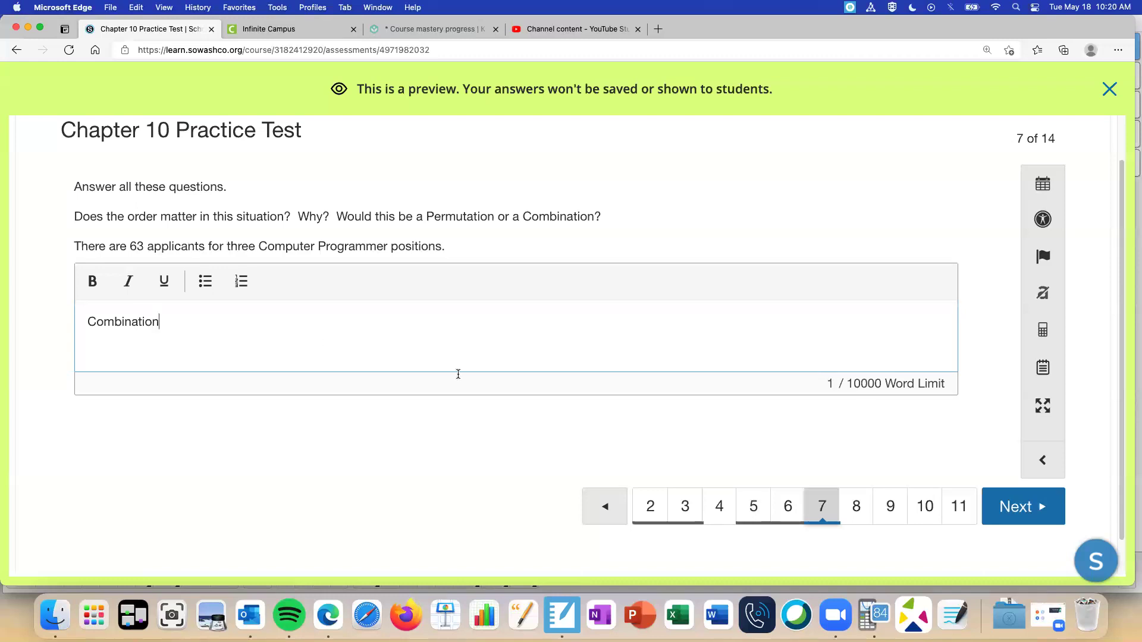
On question 8, enter 13P2 as the captain and co-captain sample space size
{"action": "left_click", "coordinate": [1019, 519]}
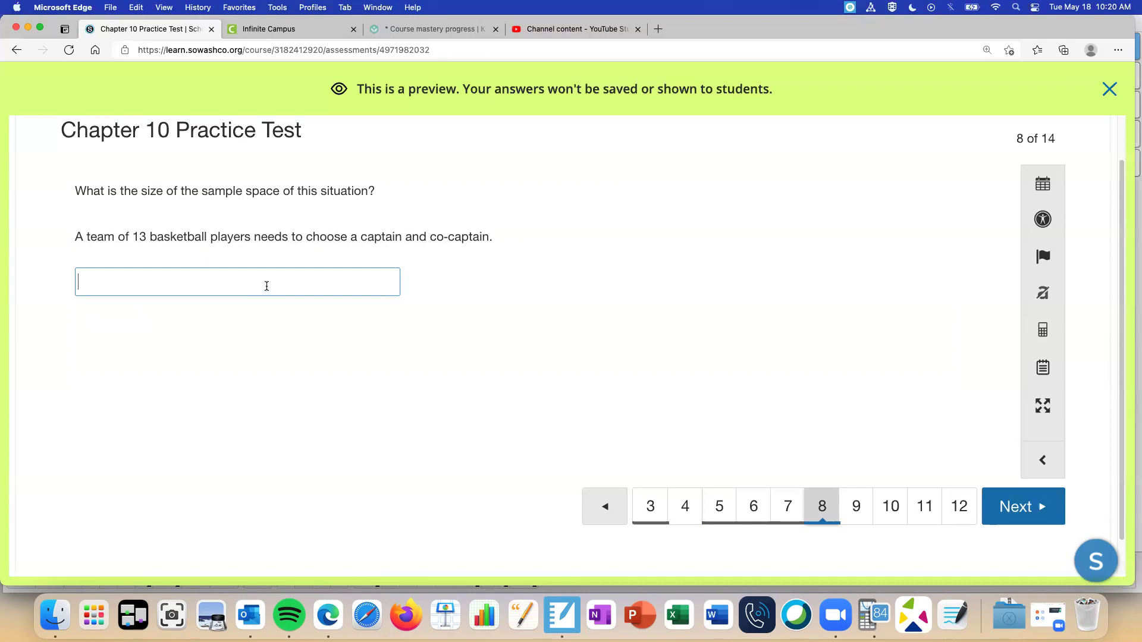
{"action": "type", "text": "13P2"}
Enter 13 nPr 2 on the TI-SmartView CE home screen using the PROB menu
{"action": "left_click", "coordinate": [875, 615]}
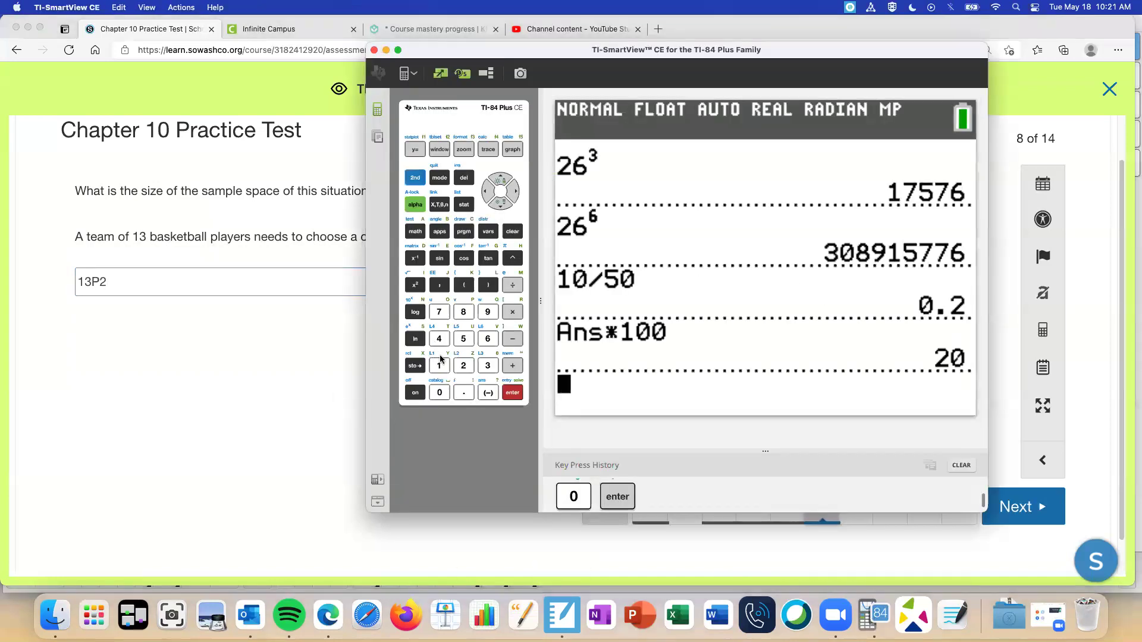
{"action": "left_click", "coordinate": [414, 232]}
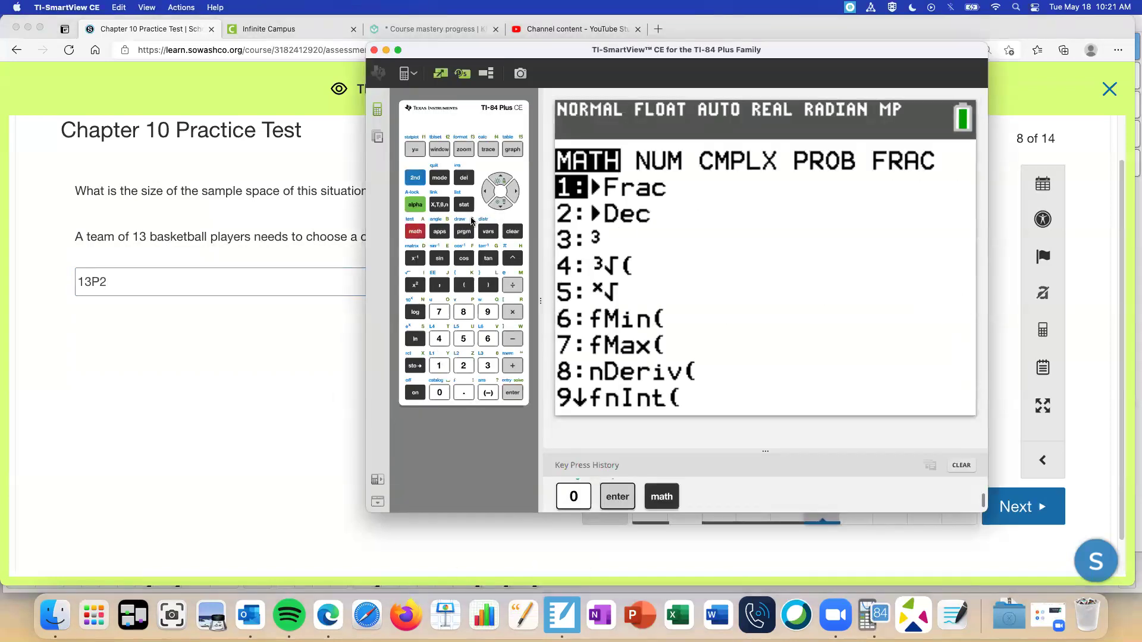
{"action": "left_click", "coordinate": [515, 190]}
{"action": "left_click", "coordinate": [515, 190]}
{"action": "left_click", "coordinate": [515, 190]}
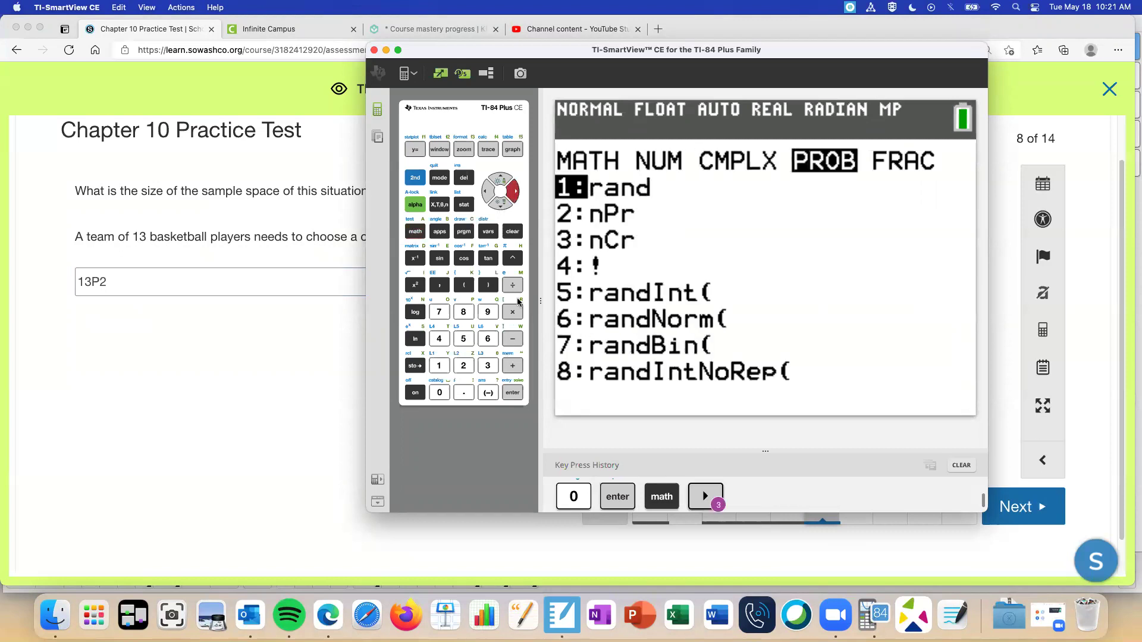
{"action": "left_click", "coordinate": [464, 365]}
{"action": "left_click", "coordinate": [438, 366]}
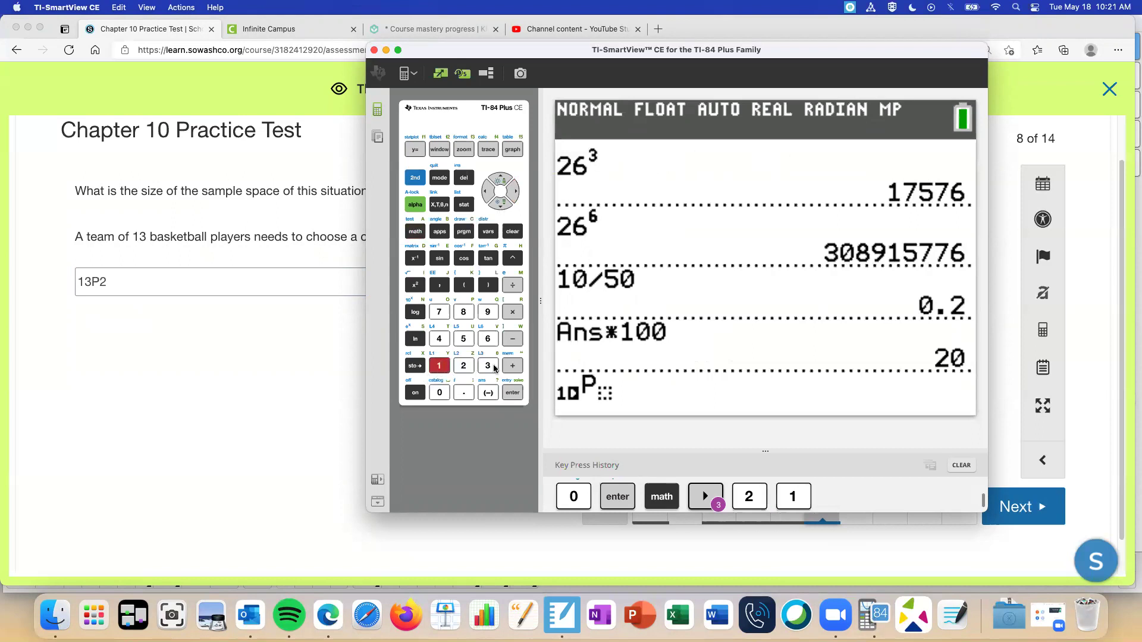
{"action": "left_click", "coordinate": [488, 365]}
{"action": "left_click", "coordinate": [518, 191]}
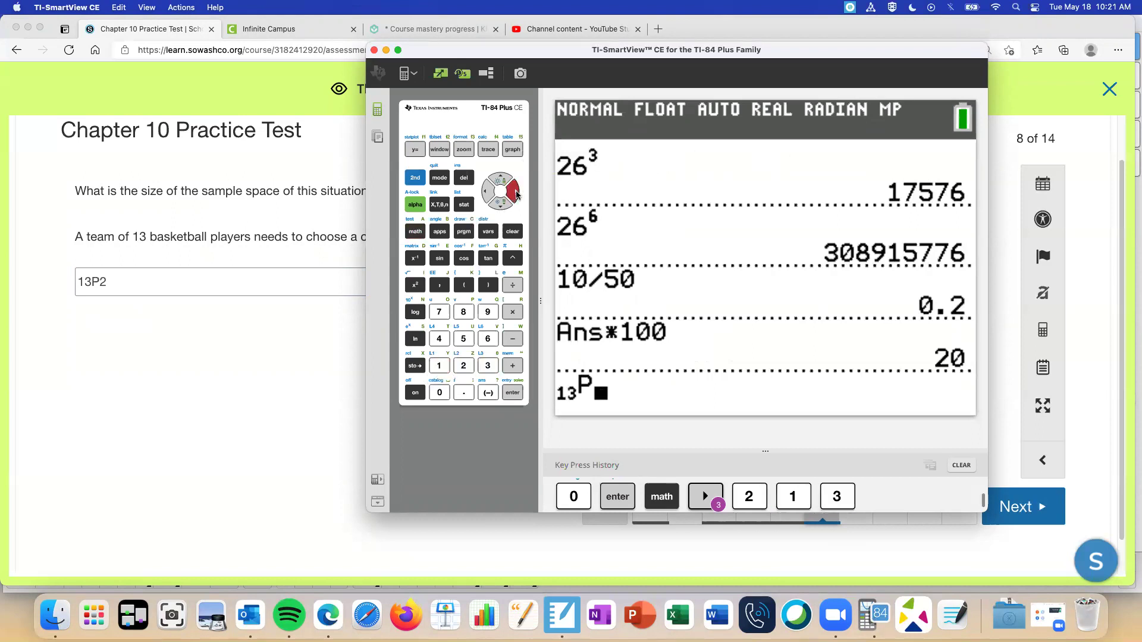
{"action": "left_click", "coordinate": [464, 366]}
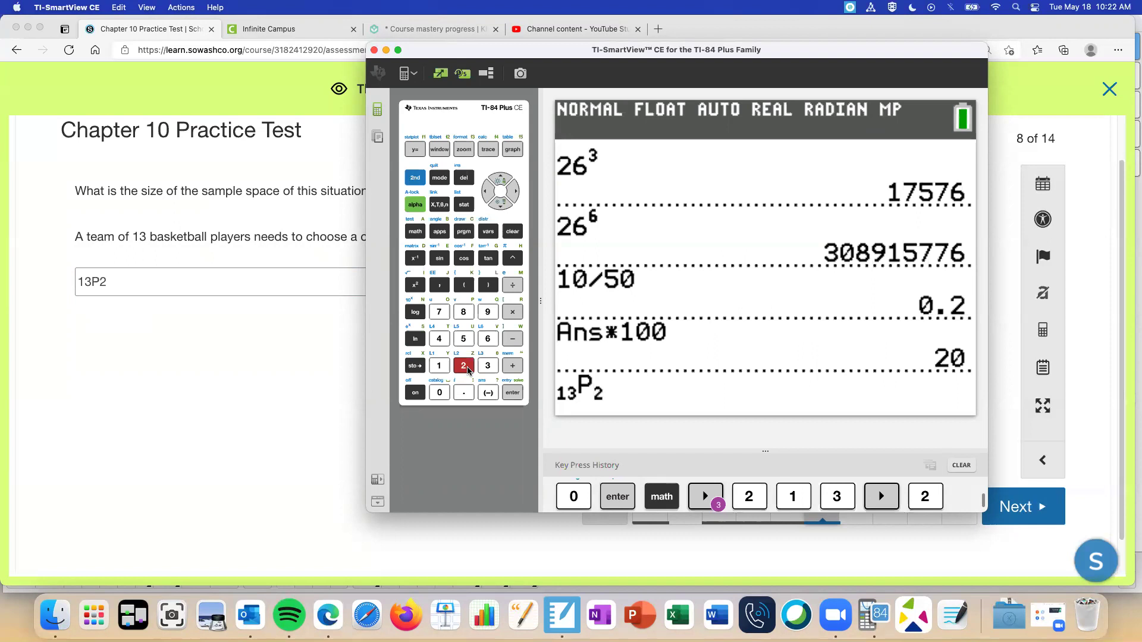
Clear the TI-SmartView CE home screen
{"action": "left_click", "coordinate": [510, 233]}
{"action": "left_click", "coordinate": [509, 233]}
{"action": "left_click", "coordinate": [510, 233]}
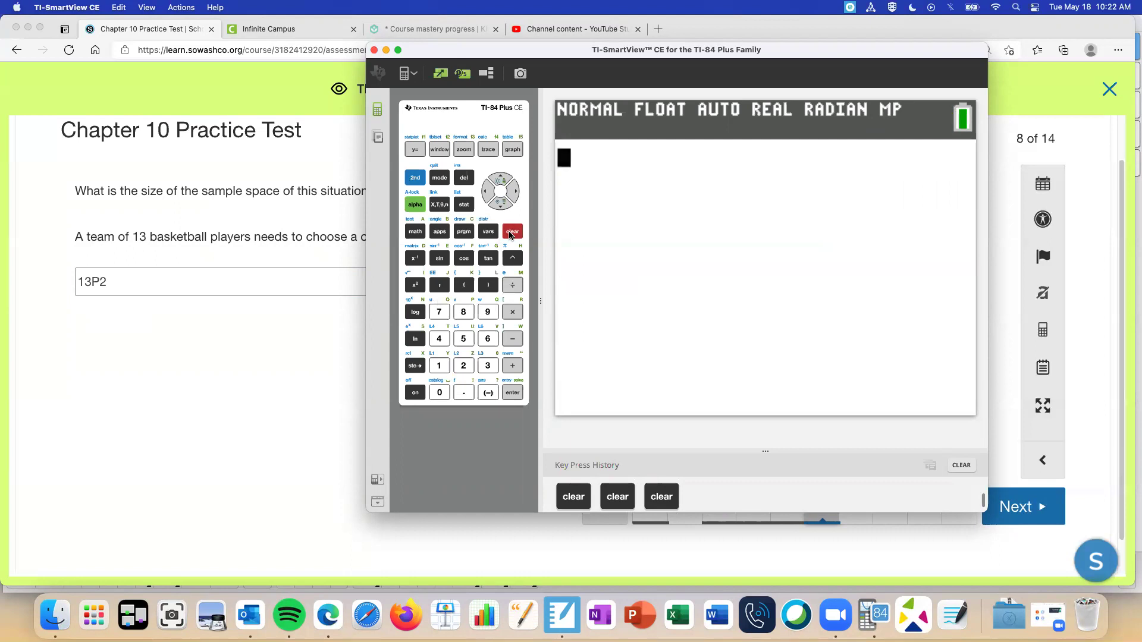
Evaluate 13 nPr 2 to get 156, then return to the practice test
{"action": "left_click", "coordinate": [414, 233]}
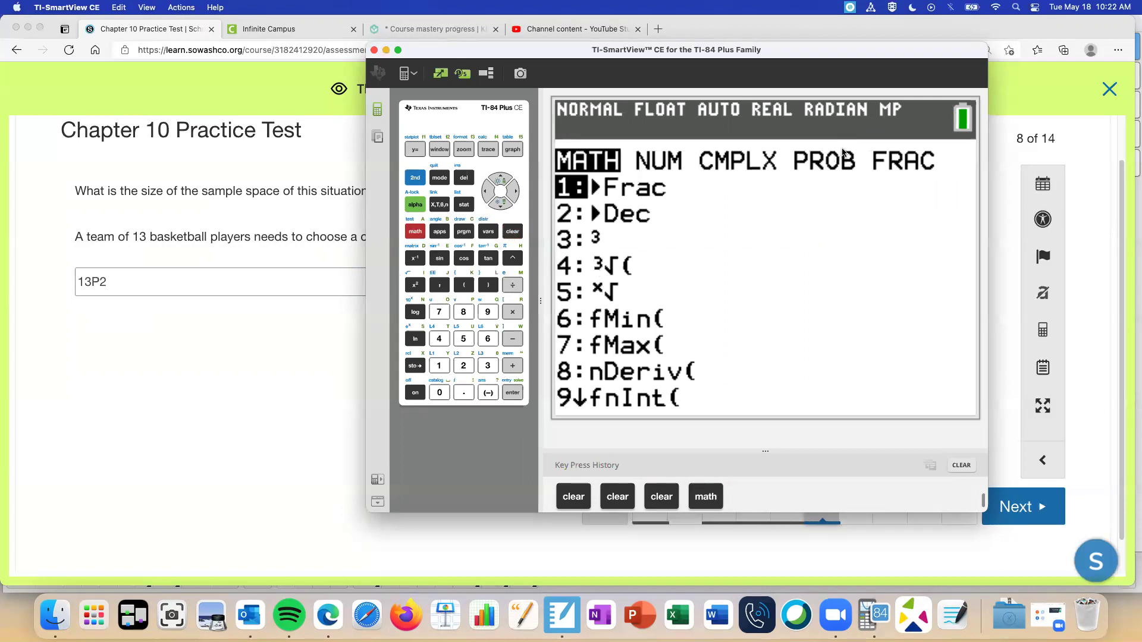
{"action": "left_click", "coordinate": [515, 195]}
{"action": "left_click", "coordinate": [516, 195]}
{"action": "left_click", "coordinate": [516, 193]}
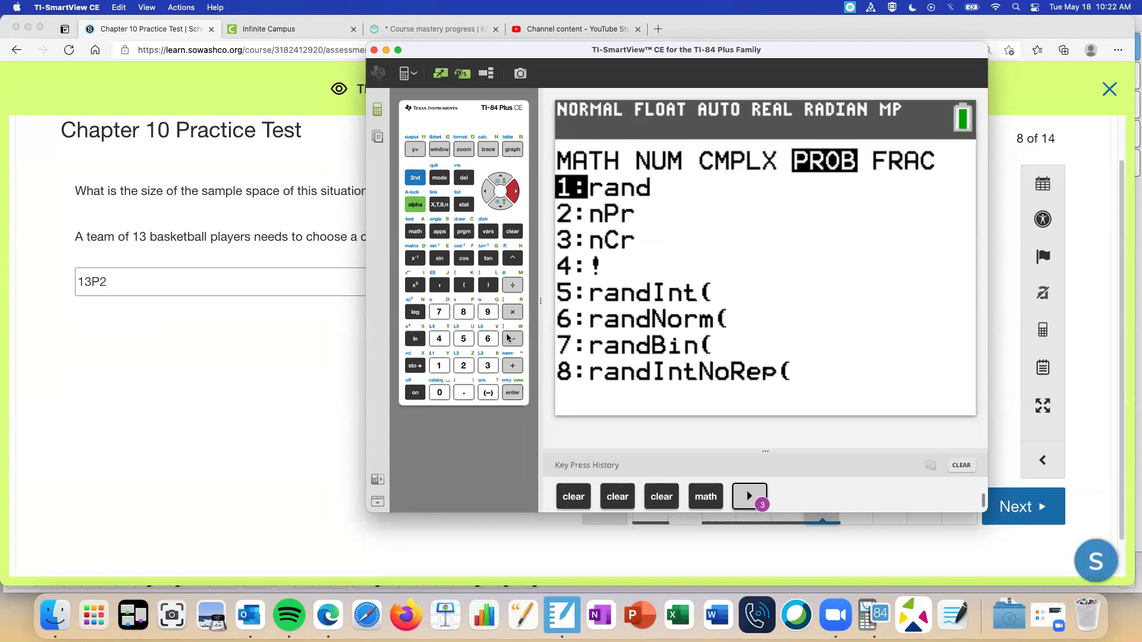
{"action": "left_click", "coordinate": [463, 365]}
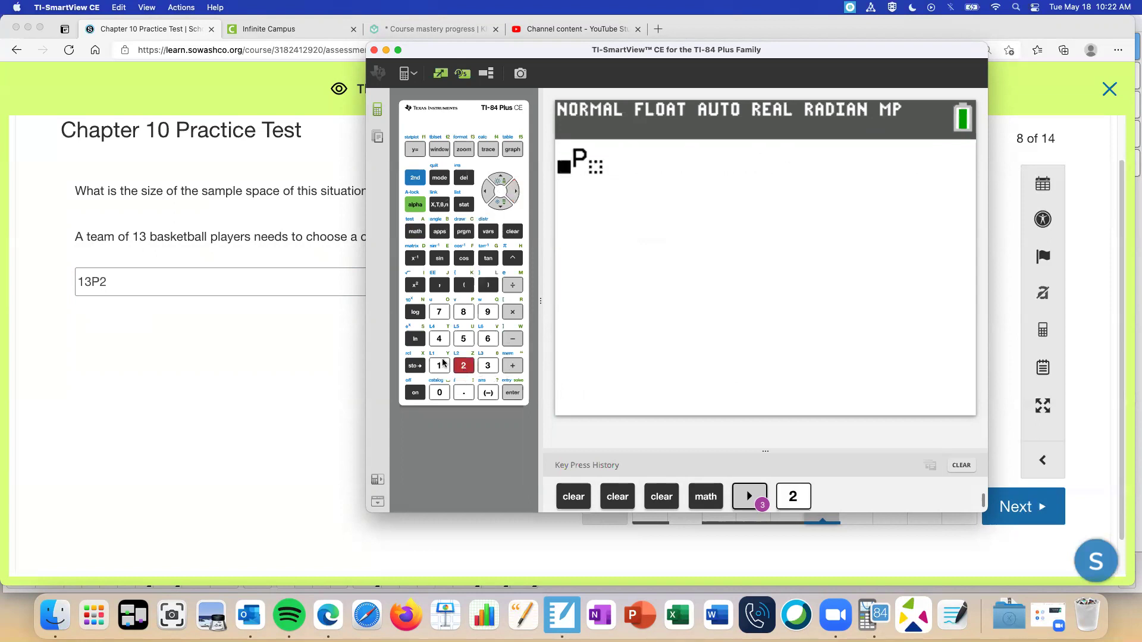
{"action": "left_click", "coordinate": [439, 367]}
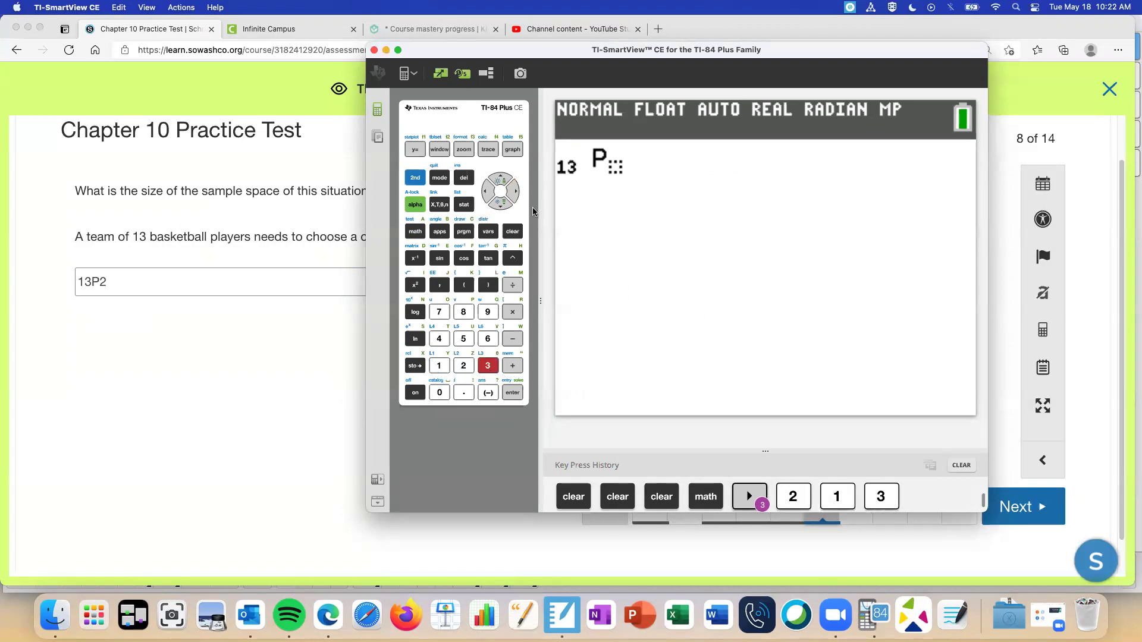
{"action": "left_click", "coordinate": [515, 191]}
{"action": "left_click", "coordinate": [463, 365]}
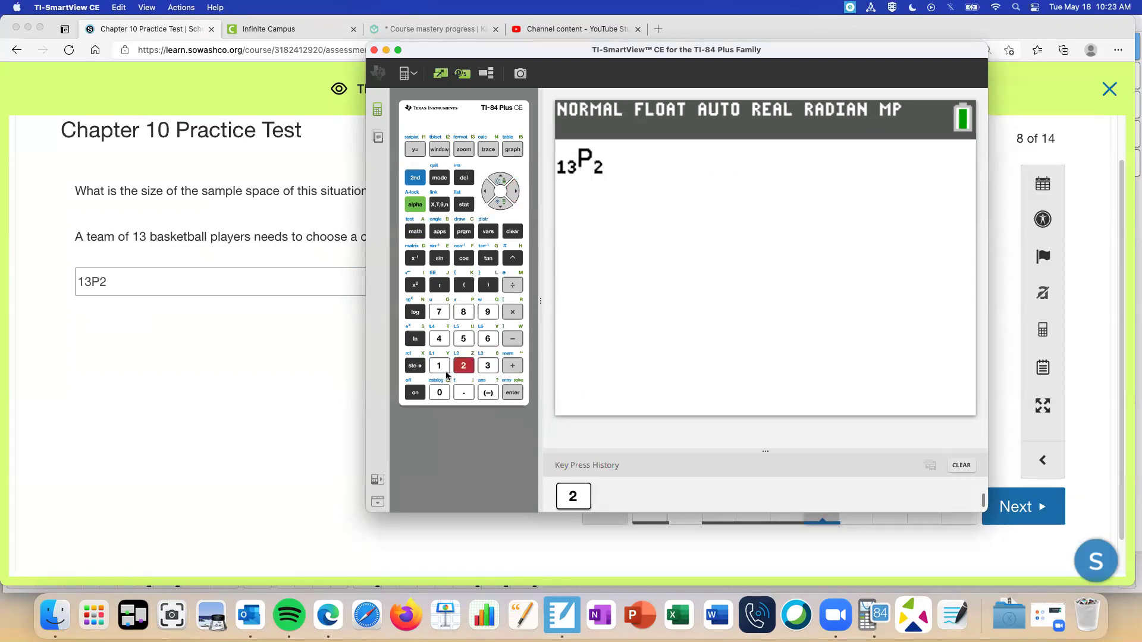
{"action": "left_click", "coordinate": [512, 394]}
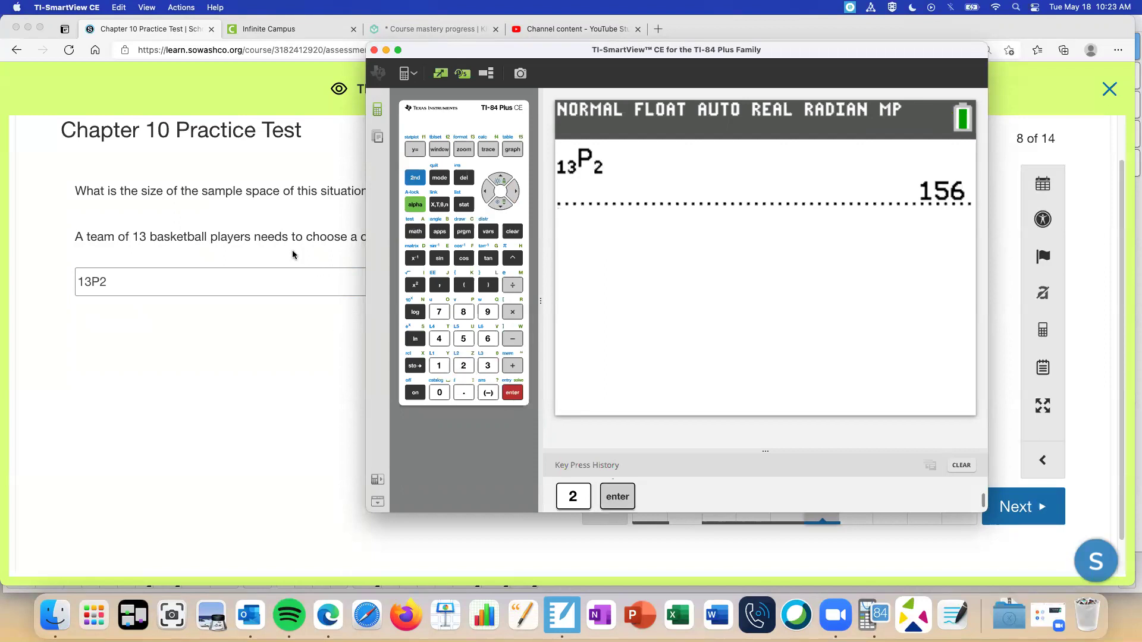
{"action": "left_click", "coordinate": [269, 283]}
Replace question 8's 13P2 answer with 156 and advance to question 9
{"action": "double_click", "coordinate": [267, 284]}
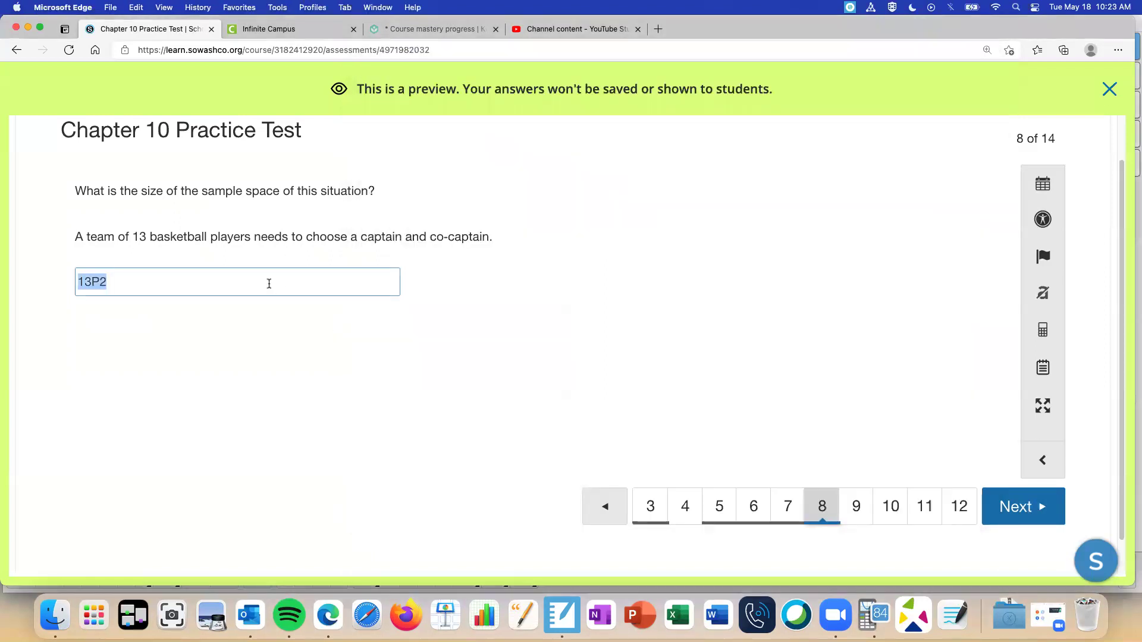
{"action": "type", "text": "156"}
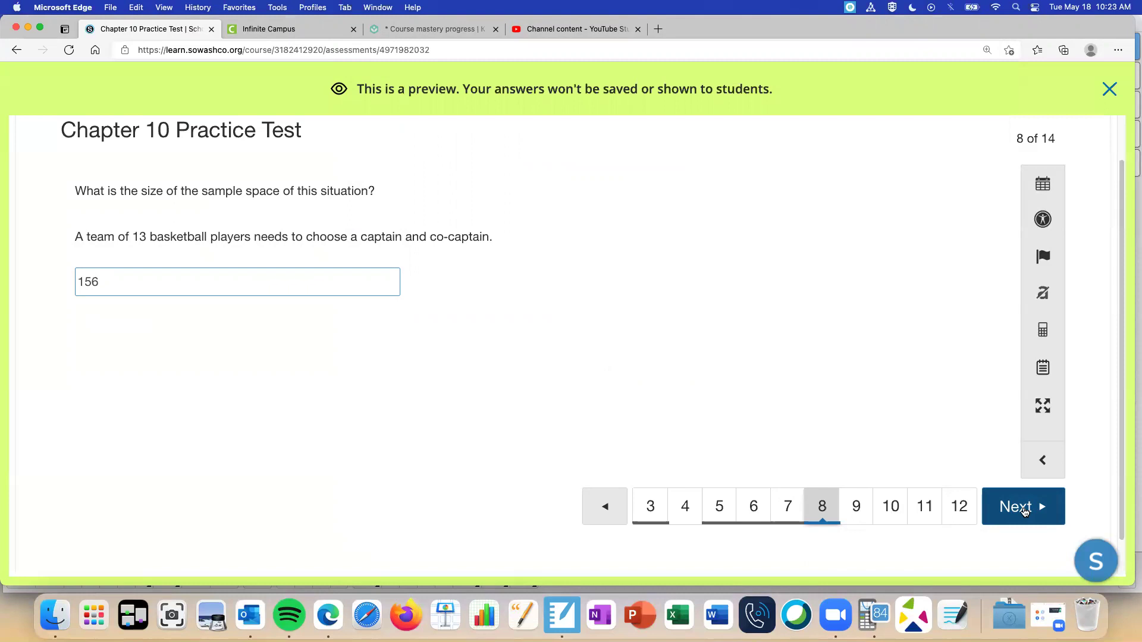
{"action": "left_click", "coordinate": [1024, 512]}
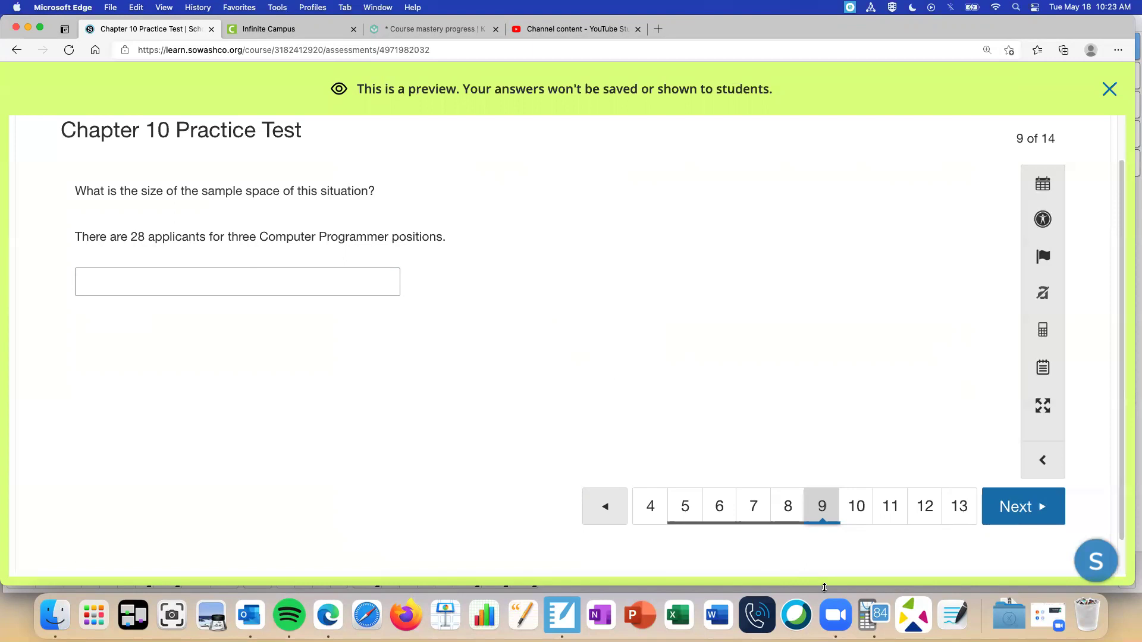
Evaluate 28 nCr 3 on the calculator, giving 3276
{"action": "left_click", "coordinate": [874, 616]}
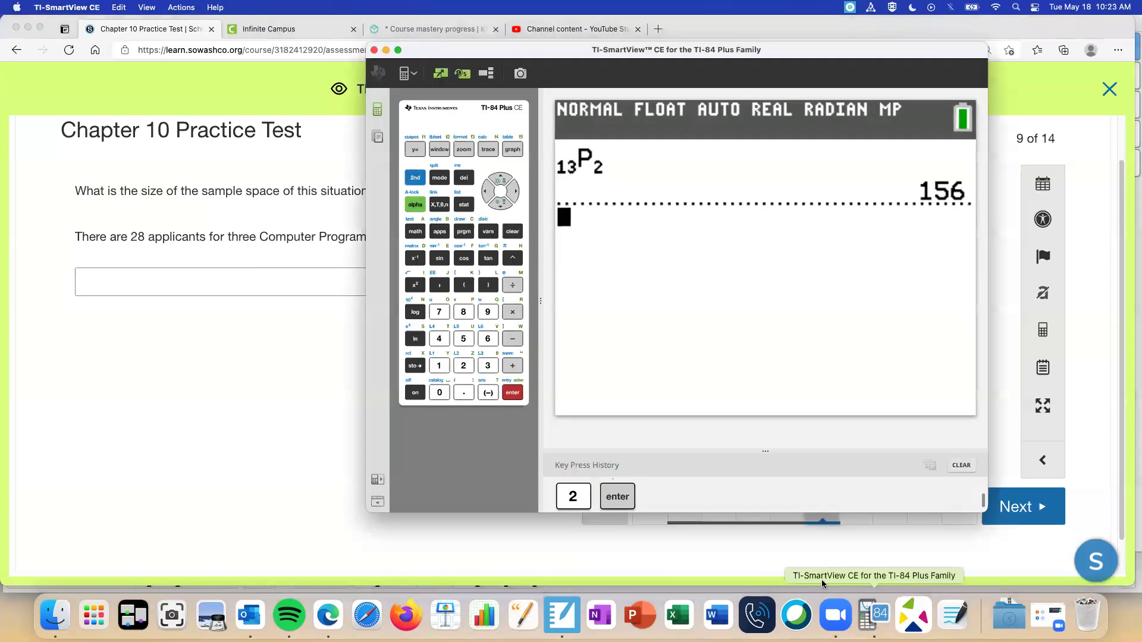
{"action": "left_click", "coordinate": [415, 231]}
{"action": "left_click", "coordinate": [515, 192]}
{"action": "left_click", "coordinate": [515, 191]}
{"action": "left_click", "coordinate": [515, 191]}
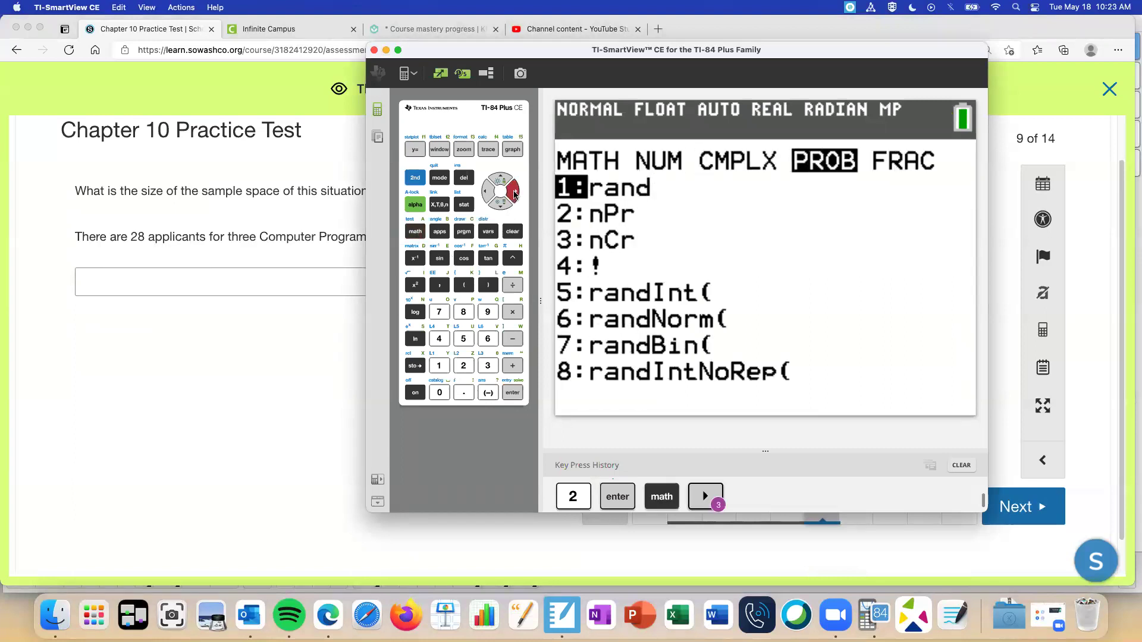
{"action": "left_click", "coordinate": [488, 366]}
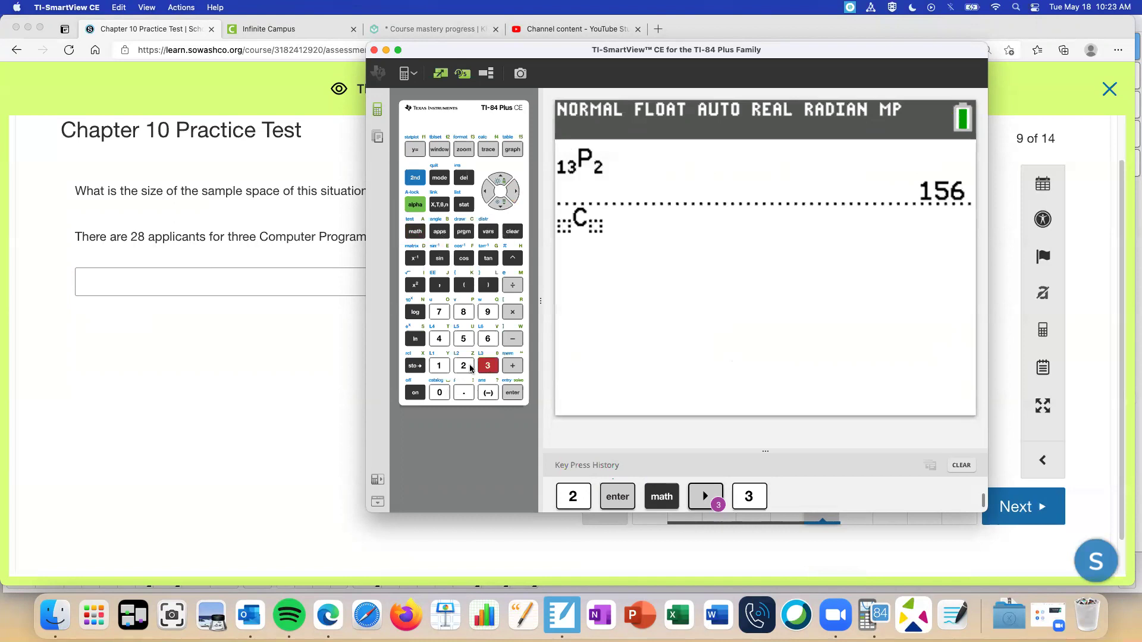
{"action": "left_click", "coordinate": [463, 366]}
{"action": "left_click", "coordinate": [463, 313]}
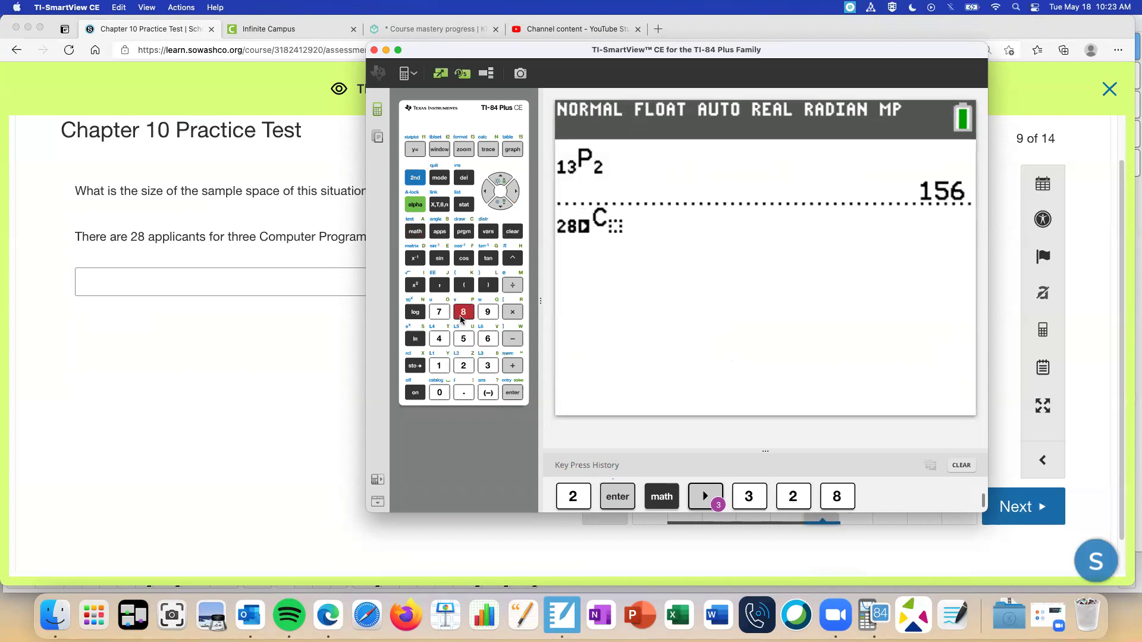
{"action": "left_click", "coordinate": [514, 192]}
{"action": "left_click", "coordinate": [487, 366]}
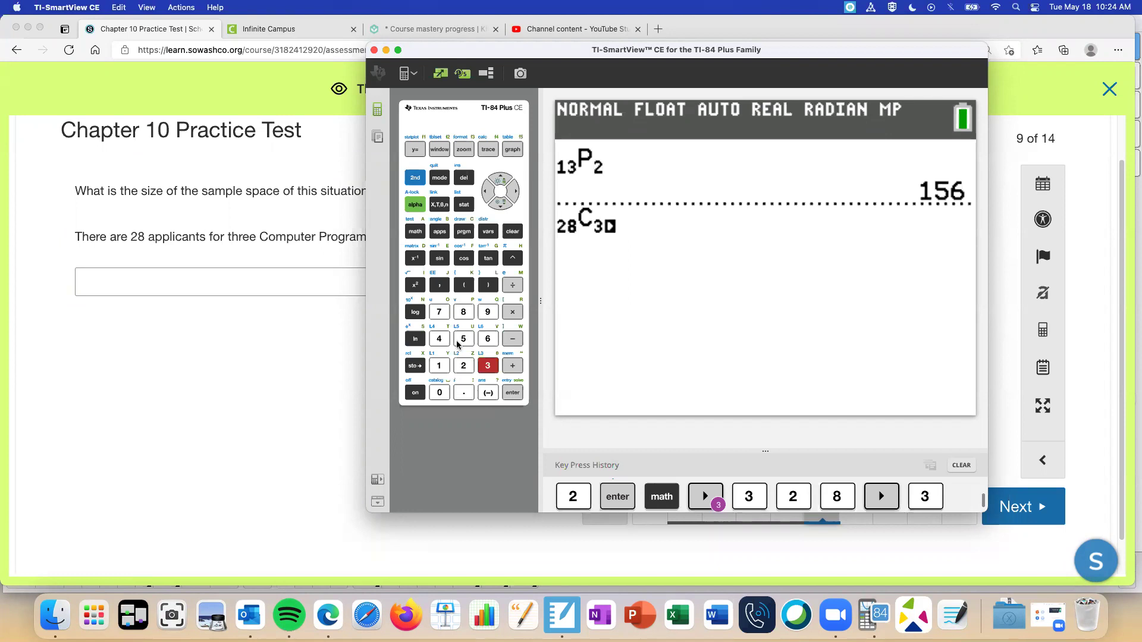
{"action": "left_click", "coordinate": [512, 393]}
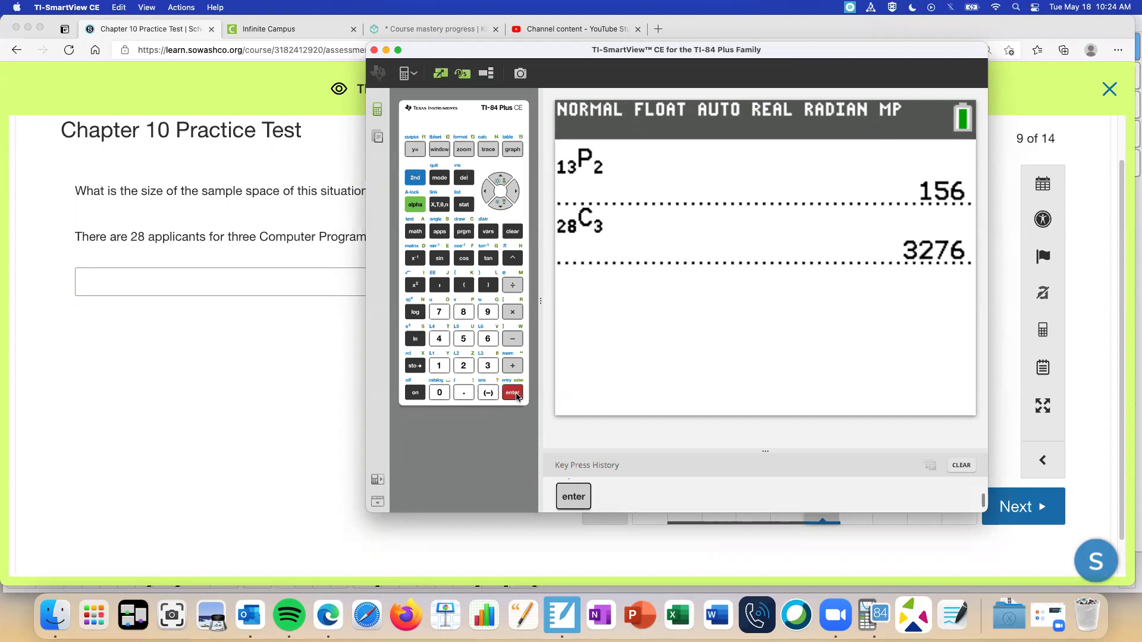
Enter 3276 as question 9's answer and advance to question 10
{"action": "left_click", "coordinate": [277, 347]}
{"action": "left_click", "coordinate": [260, 282]}
{"action": "type", "text": "3276"}
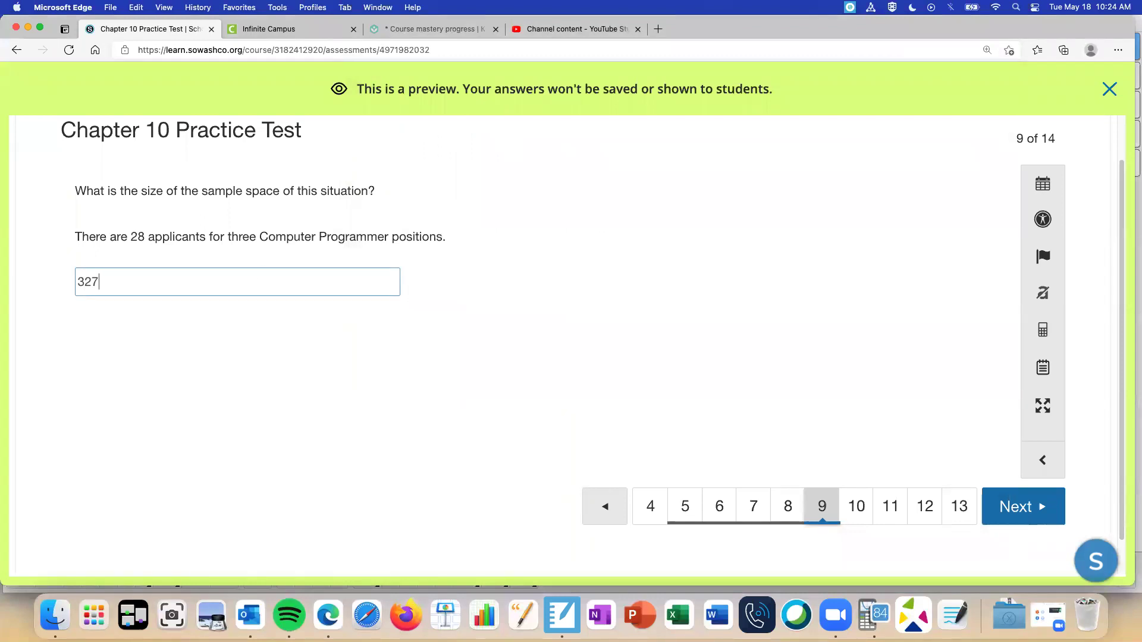
{"action": "left_click", "coordinate": [1018, 507]}
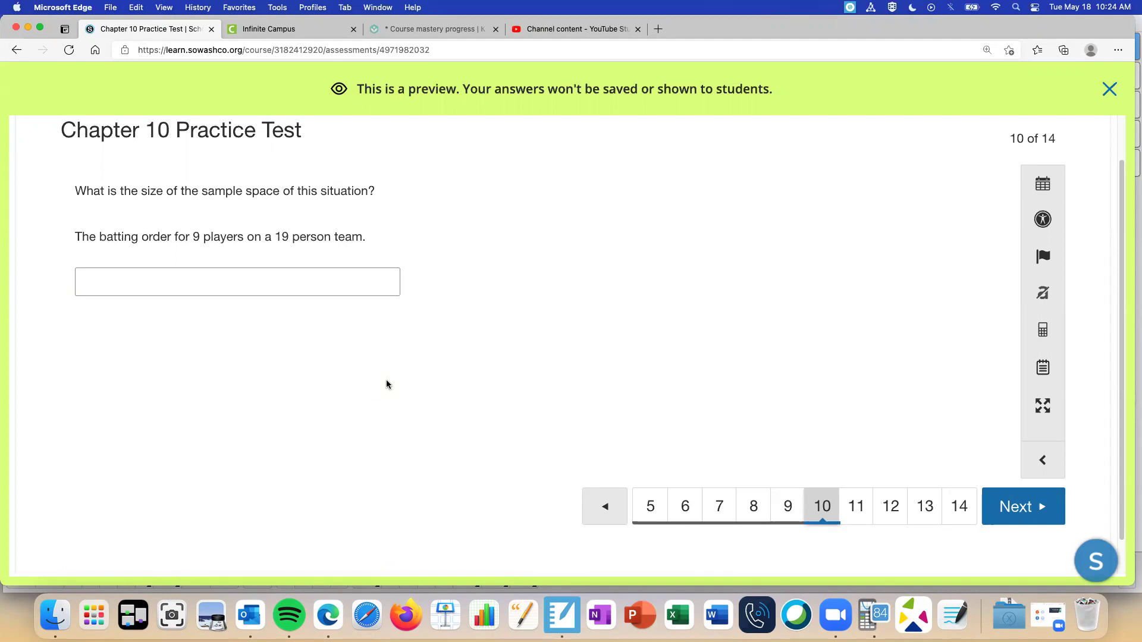
{"action": "left_click", "coordinate": [601, 513]}
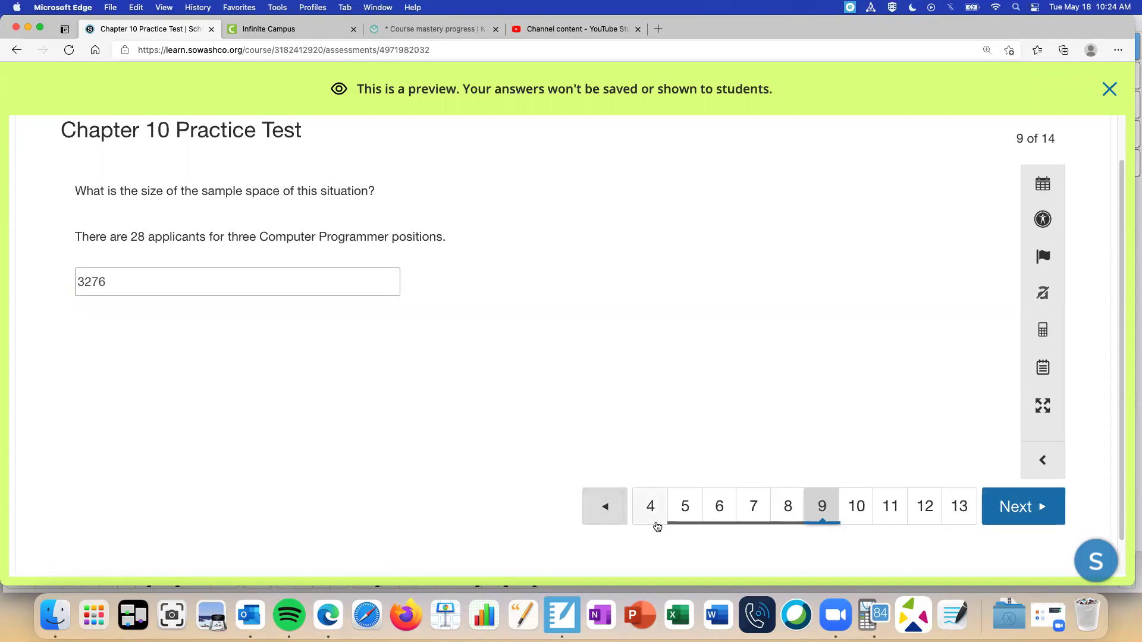
{"action": "left_click", "coordinate": [1031, 507]}
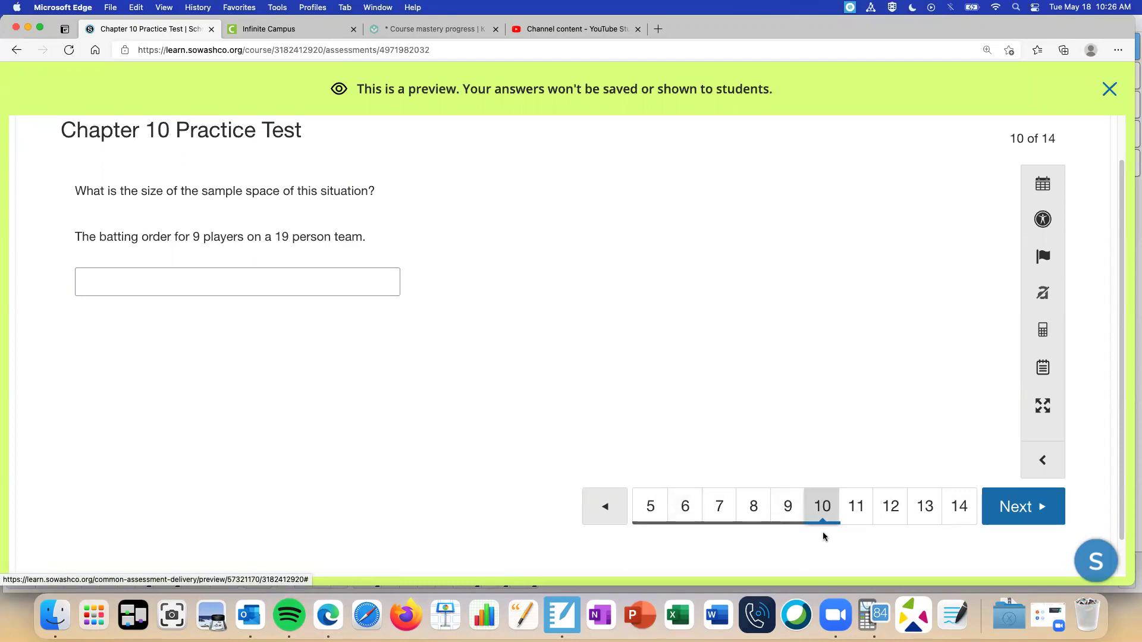
Recall 13P2 from history, edit it to 19P9, and evaluate it to 3.352212864E10
{"action": "left_click", "coordinate": [873, 616]}
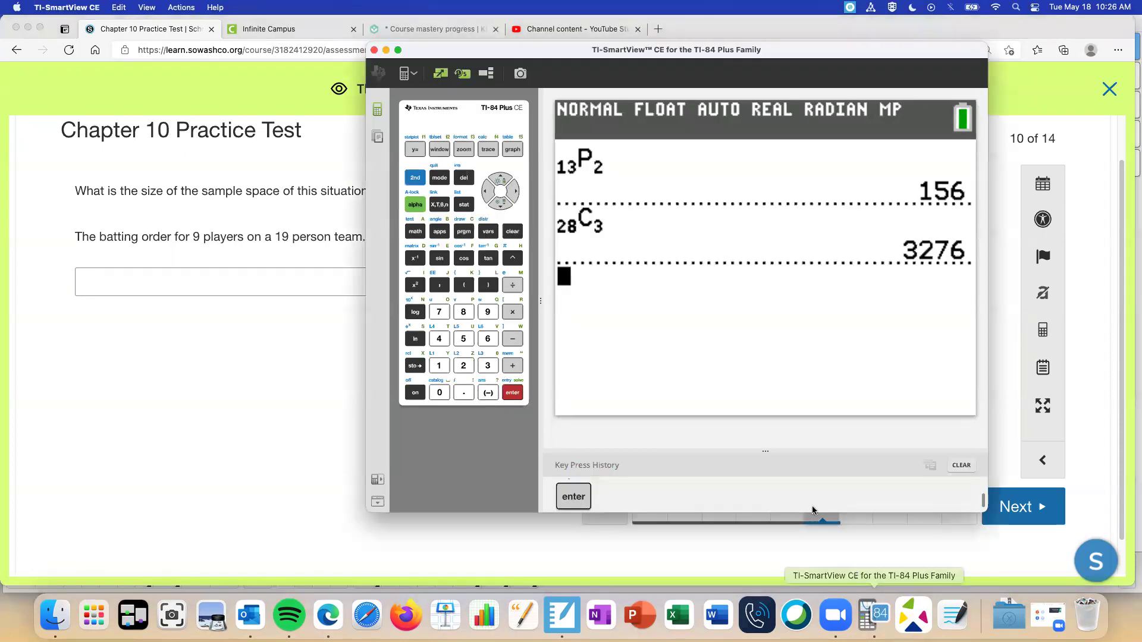
{"action": "left_click", "coordinate": [504, 181]}
{"action": "left_click", "coordinate": [503, 182]}
{"action": "left_click", "coordinate": [503, 181]}
{"action": "left_click", "coordinate": [504, 181]}
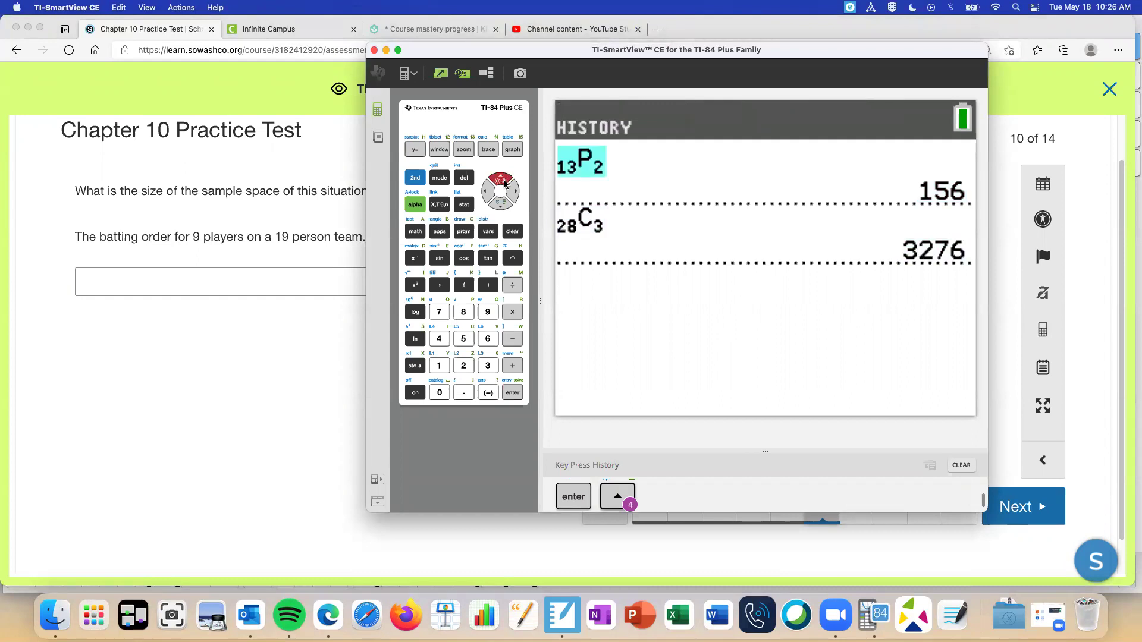
{"action": "left_click", "coordinate": [511, 394]}
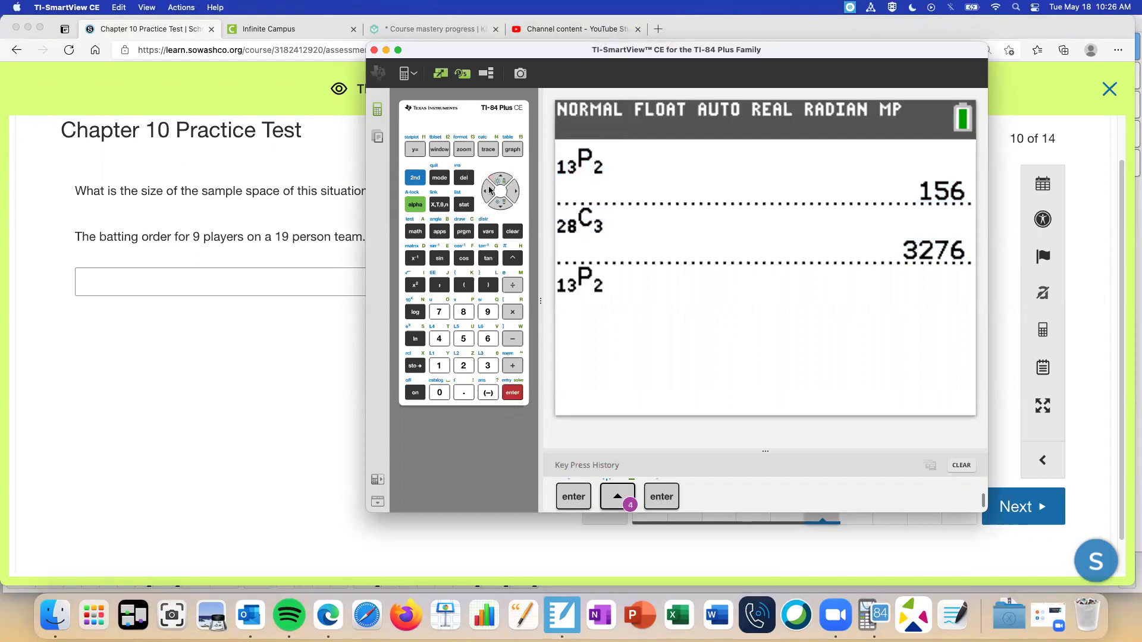
{"action": "left_click", "coordinate": [486, 191]}
{"action": "left_click", "coordinate": [486, 191]}
{"action": "left_click", "coordinate": [487, 190]}
{"action": "left_click", "coordinate": [487, 191]}
{"action": "left_click", "coordinate": [488, 311]}
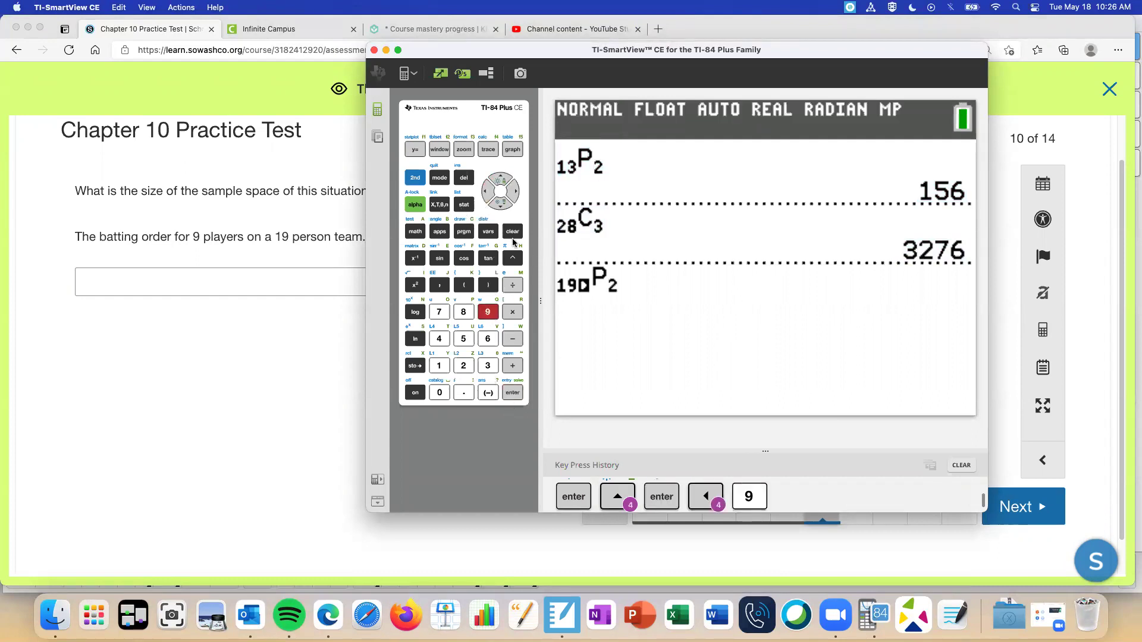
{"action": "left_click", "coordinate": [516, 192]}
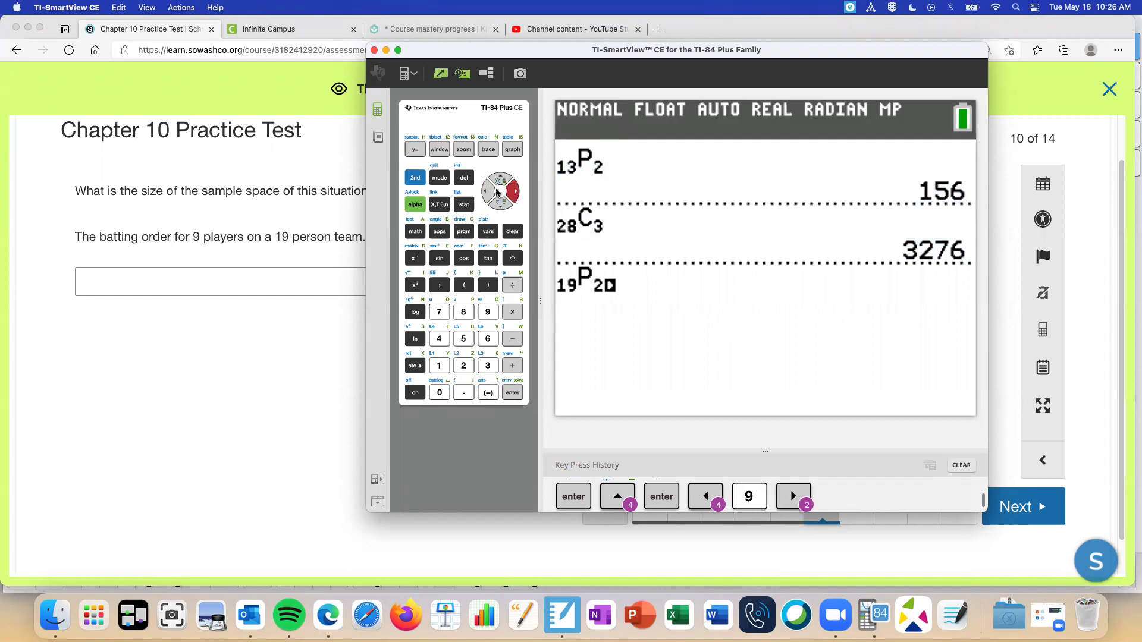
{"action": "left_click", "coordinate": [495, 191]}
{"action": "left_click", "coordinate": [487, 312]}
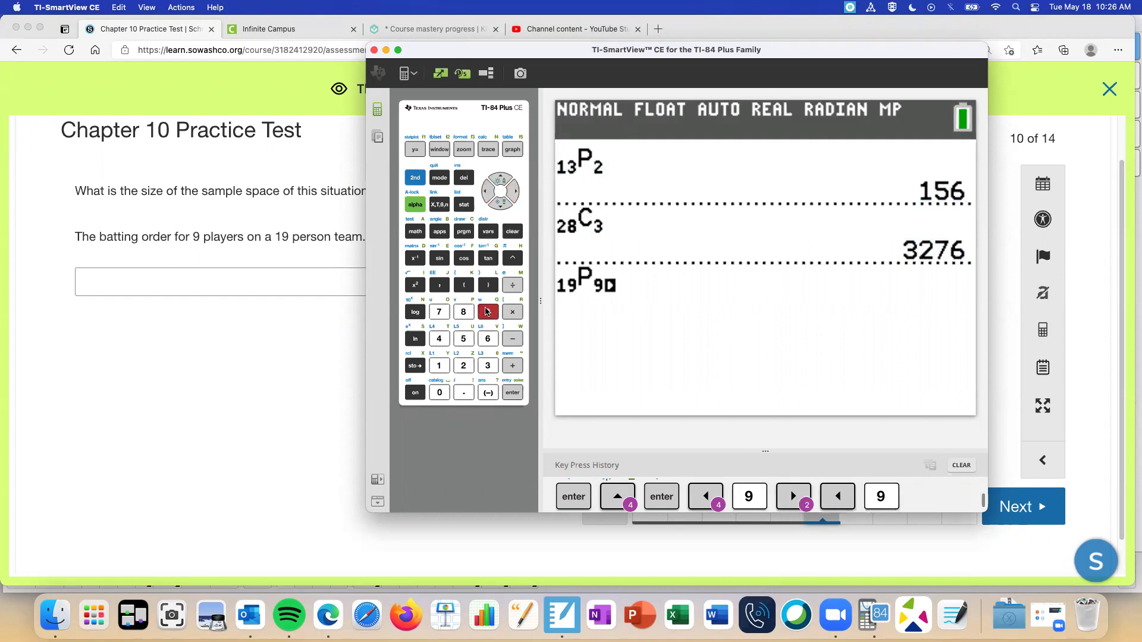
{"action": "left_click", "coordinate": [521, 390]}
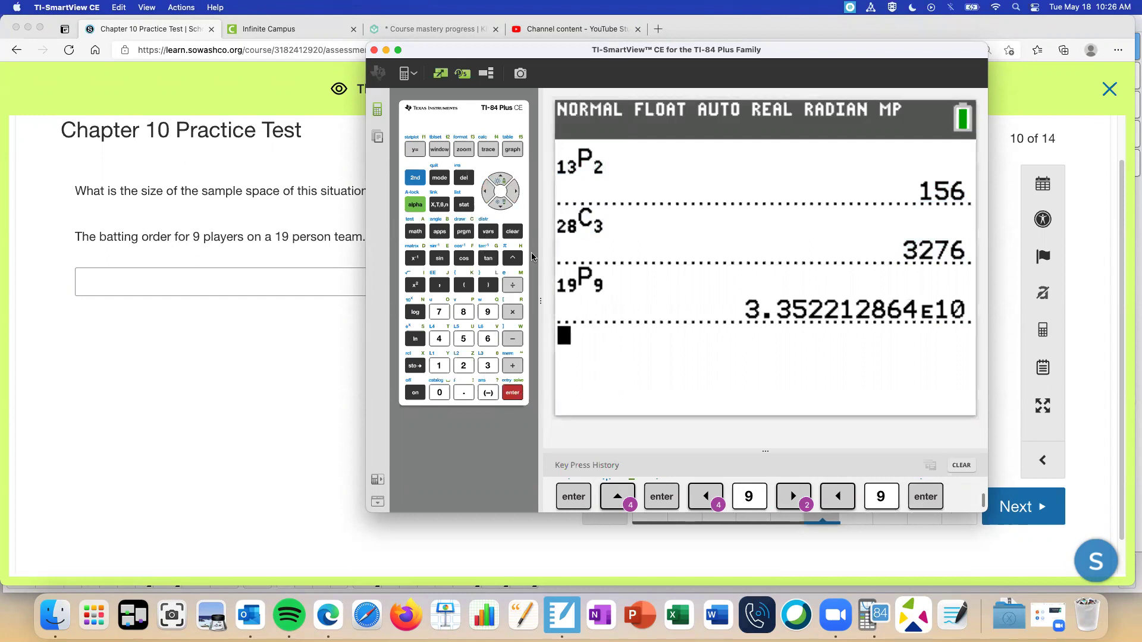
{"action": "left_click", "coordinate": [445, 180]}
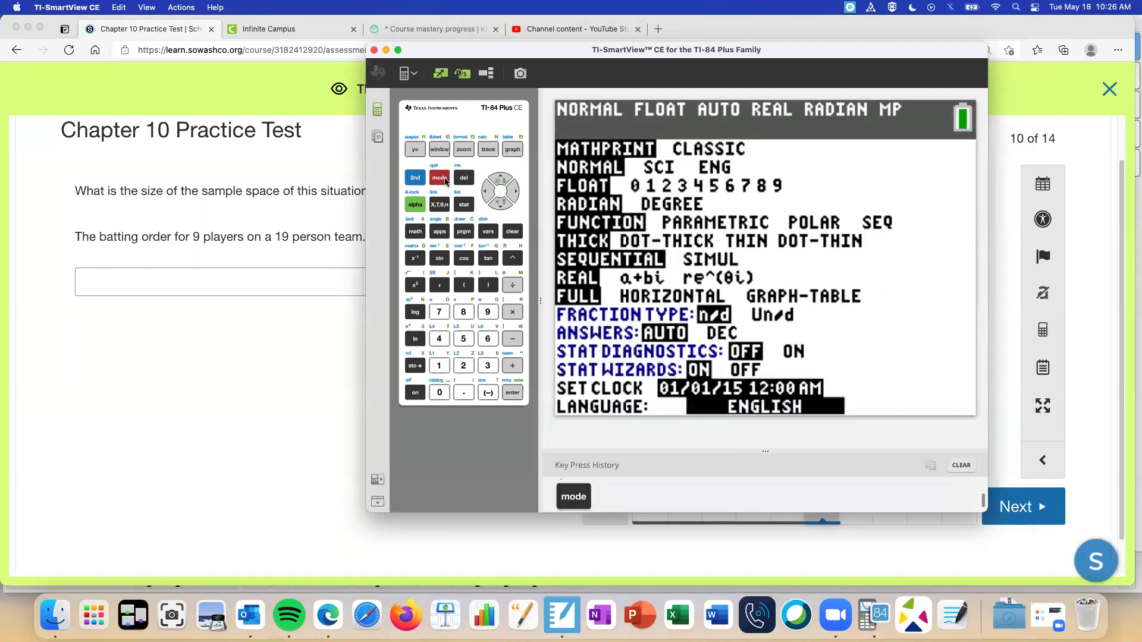
{"action": "left_click", "coordinate": [415, 177]}
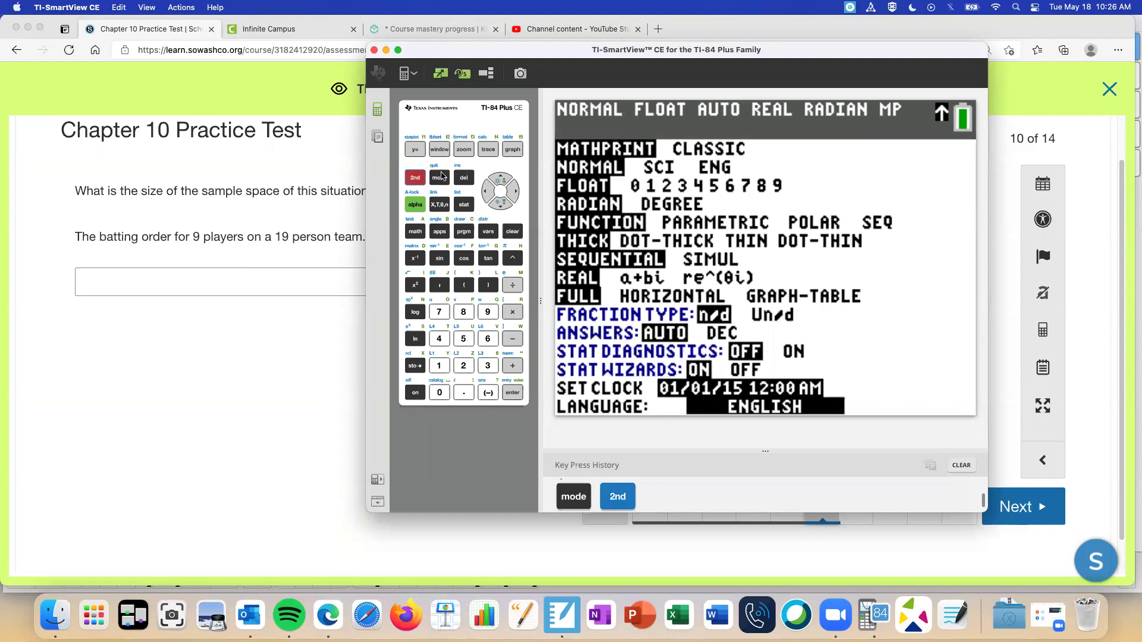
{"action": "left_click", "coordinate": [442, 177]}
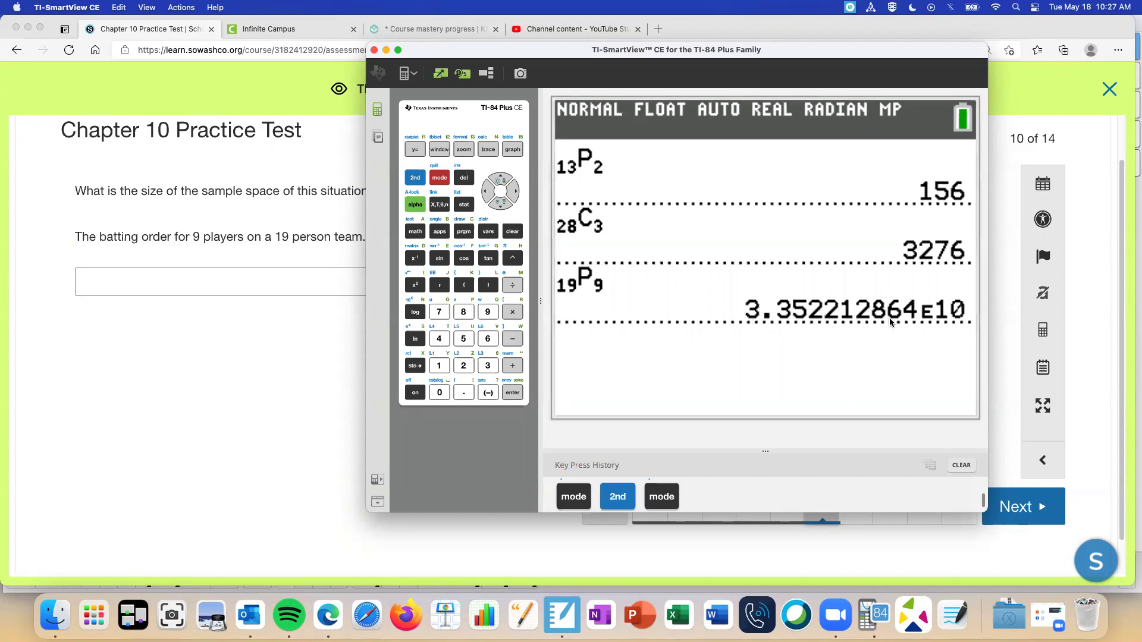
Type '3.35E10 or 3352212' as question 10's answer, checking digits against the calculator
{"action": "left_click", "coordinate": [280, 283]}
{"action": "type", "text": "3.35"}
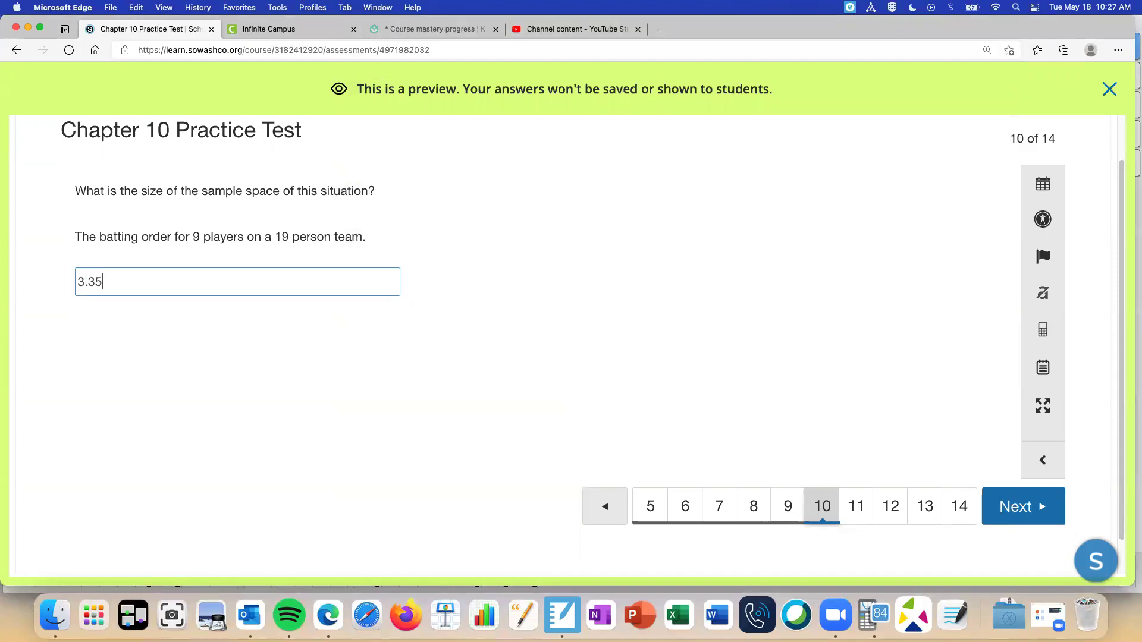
{"action": "type", "text": "E10."}
{"action": "key", "text": "BackSpace"}
{"action": "type", "text": "or 335"}
{"action": "left_click", "coordinate": [878, 619]}
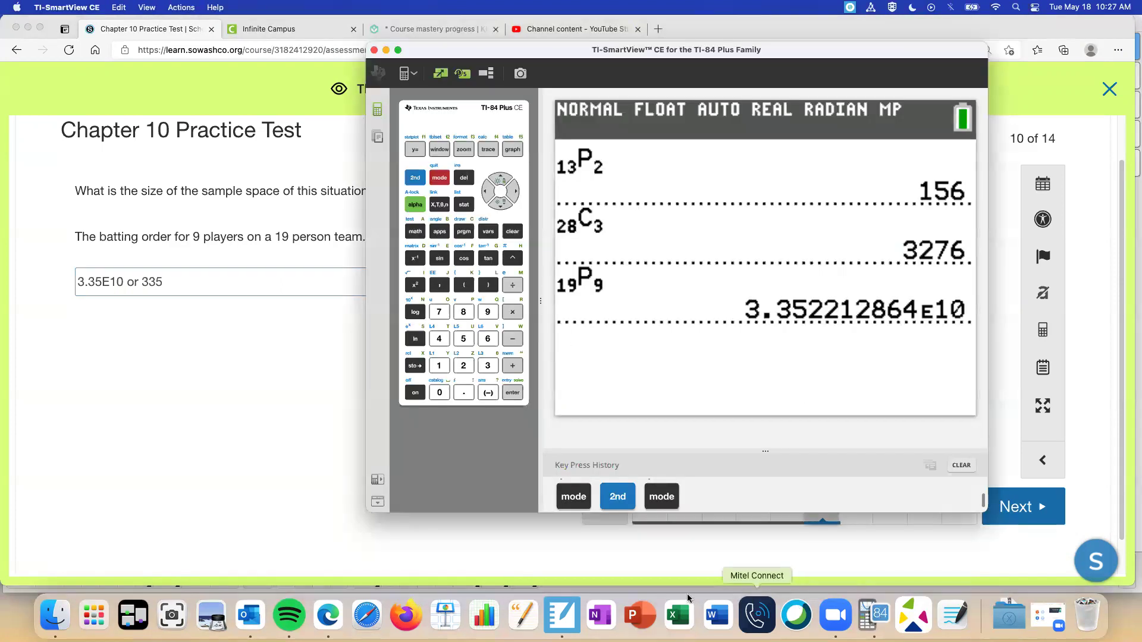
{"action": "left_click", "coordinate": [330, 611]}
{"action": "type", "text": "2212"}
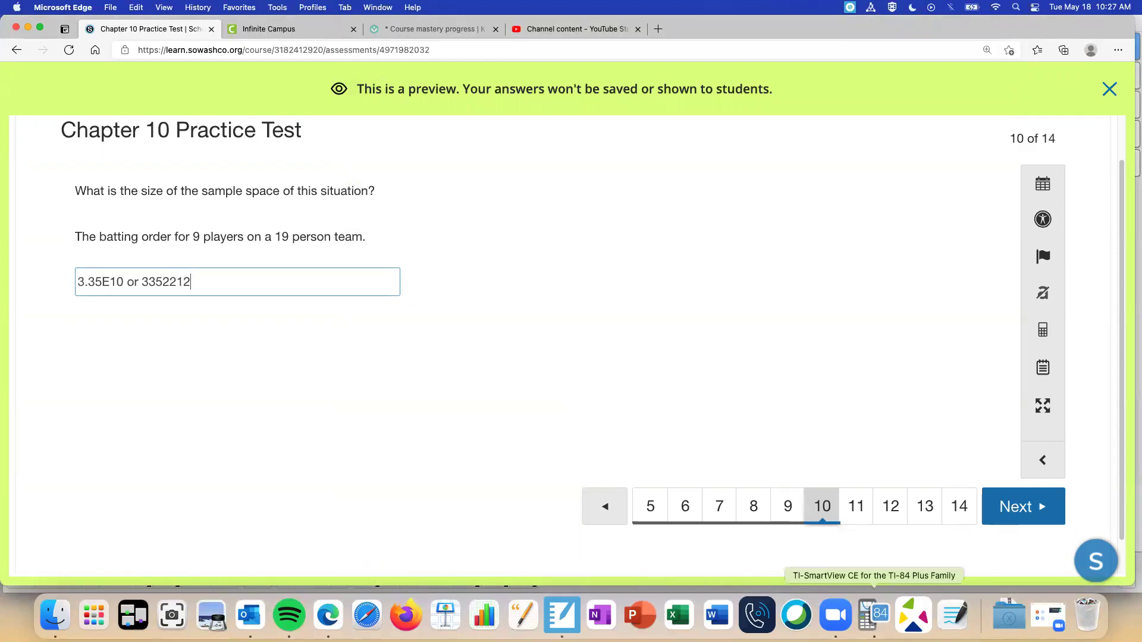
{"action": "left_click", "coordinate": [868, 618]}
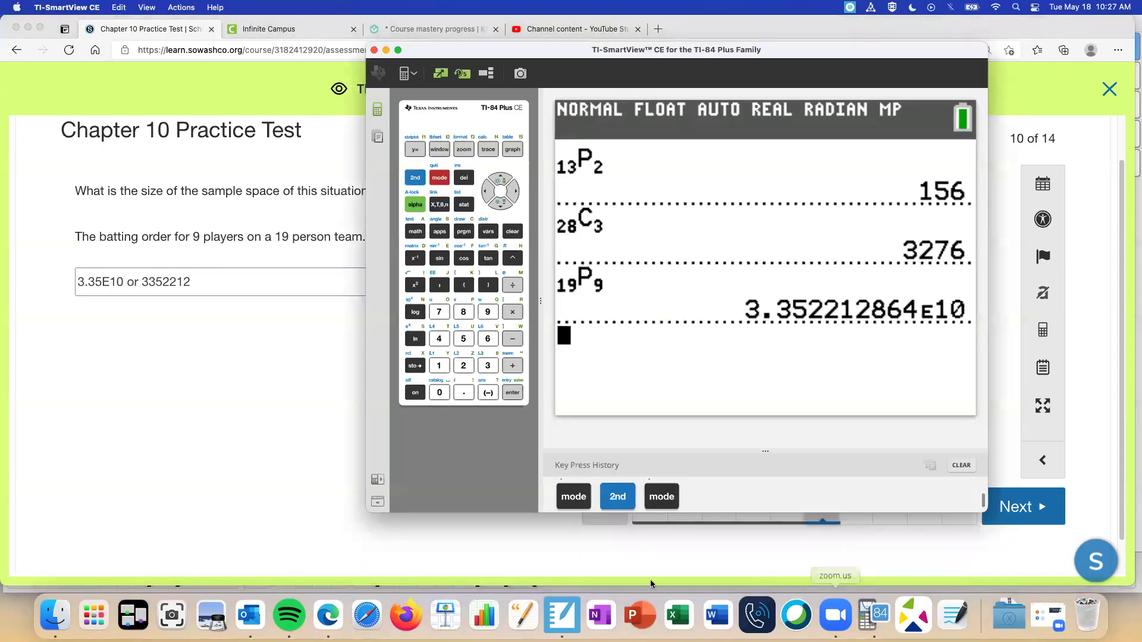
{"action": "left_click", "coordinate": [331, 620]}
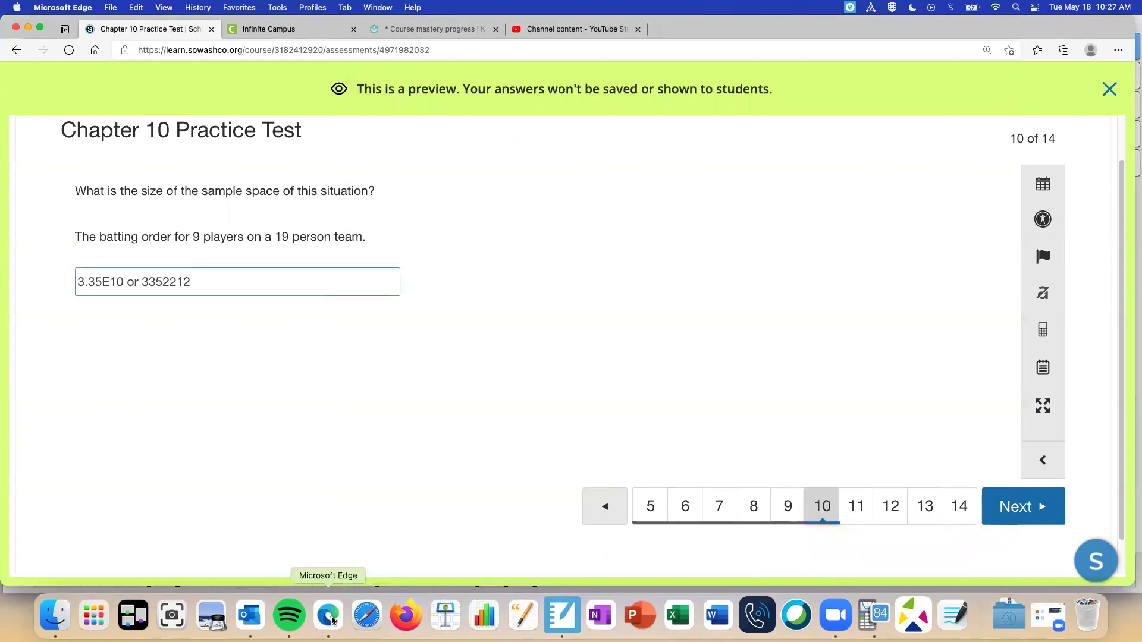
{"action": "type", "text": "8640"}
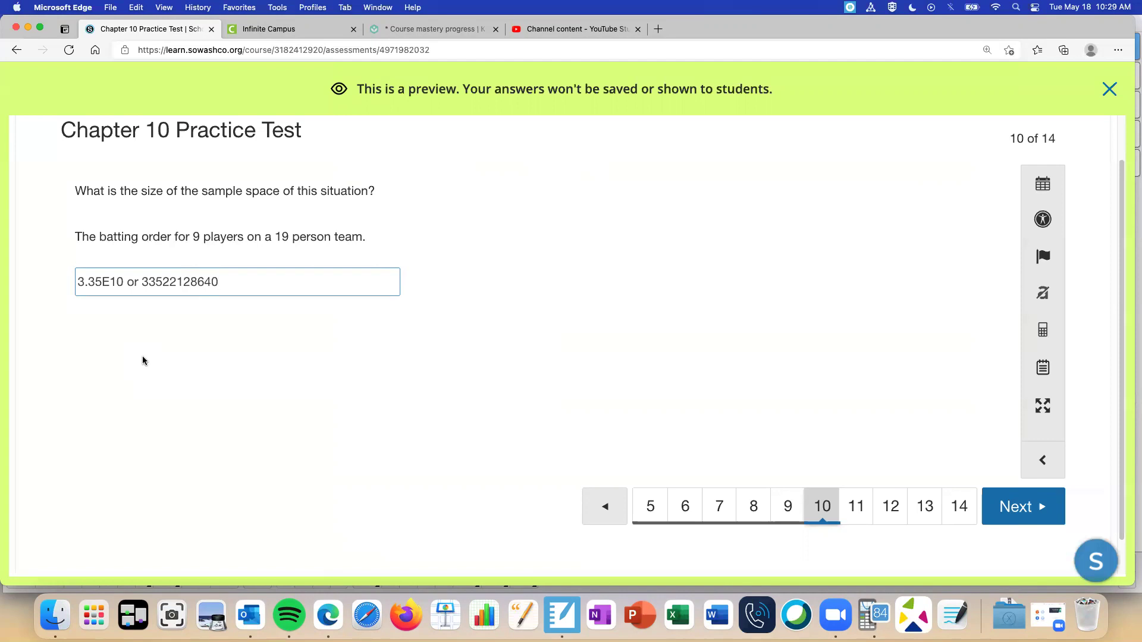
Bring the TI-SmartView CE calculator showing 19P9 = 3.352212864E10 in front of the test and reposition it
{"action": "left_click", "coordinate": [873, 616]}
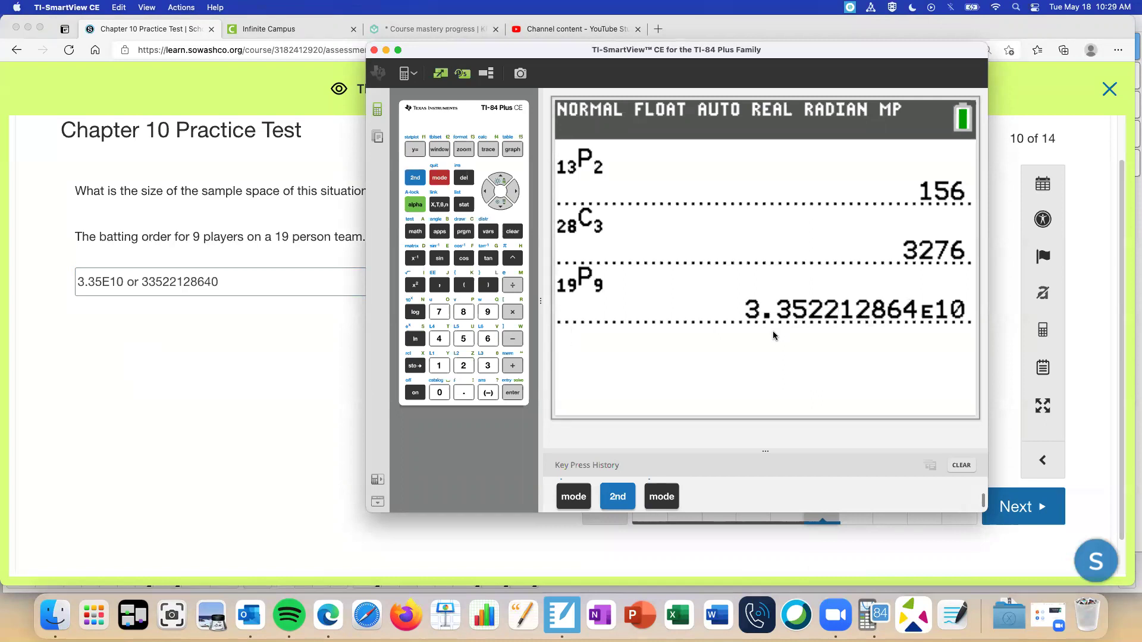
{"action": "left_click_drag", "start_coordinate": [743, 312], "coordinate": [877, 358]}
{"action": "left_click_drag", "start_coordinate": [954, 311], "coordinate": [917, 311]}
Return to the practice test and advance to question 11 about 25 runners with the top 6 advancing
{"action": "left_click", "coordinate": [227, 386]}
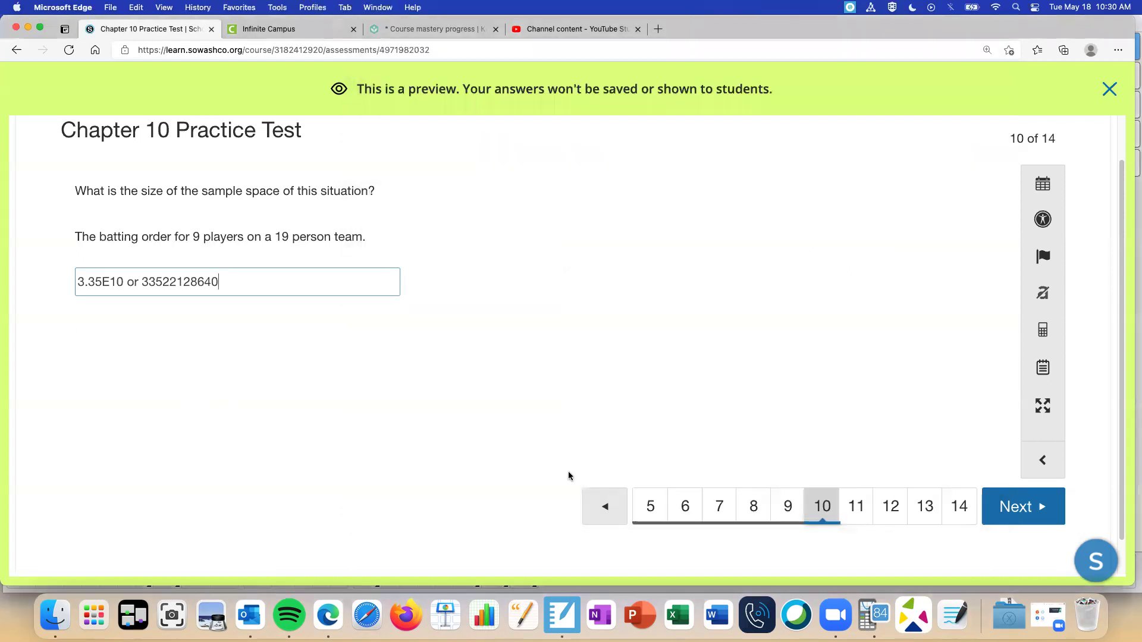
{"action": "left_click", "coordinate": [1018, 507]}
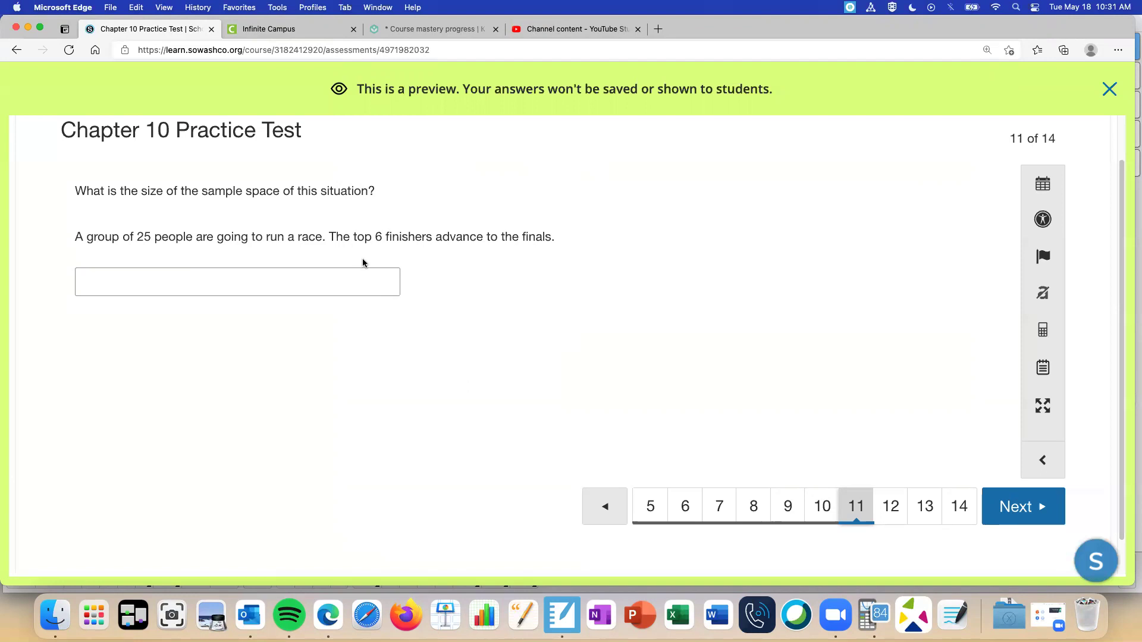
{"action": "left_click_drag", "start_coordinate": [331, 237], "coordinate": [555, 248]}
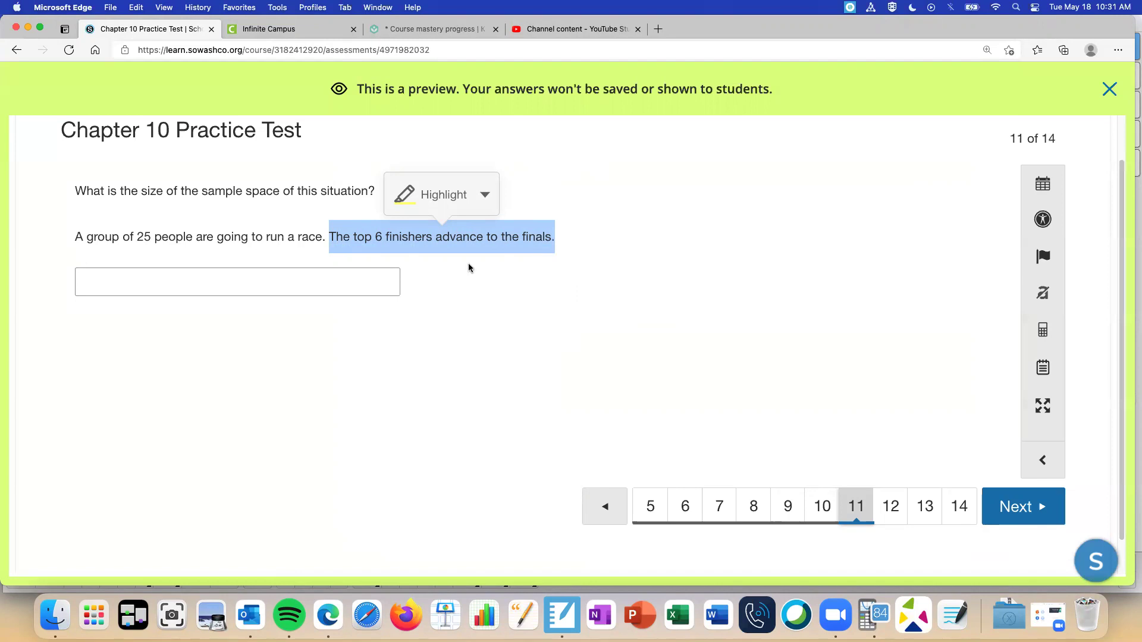
{"action": "left_click", "coordinate": [657, 233]}
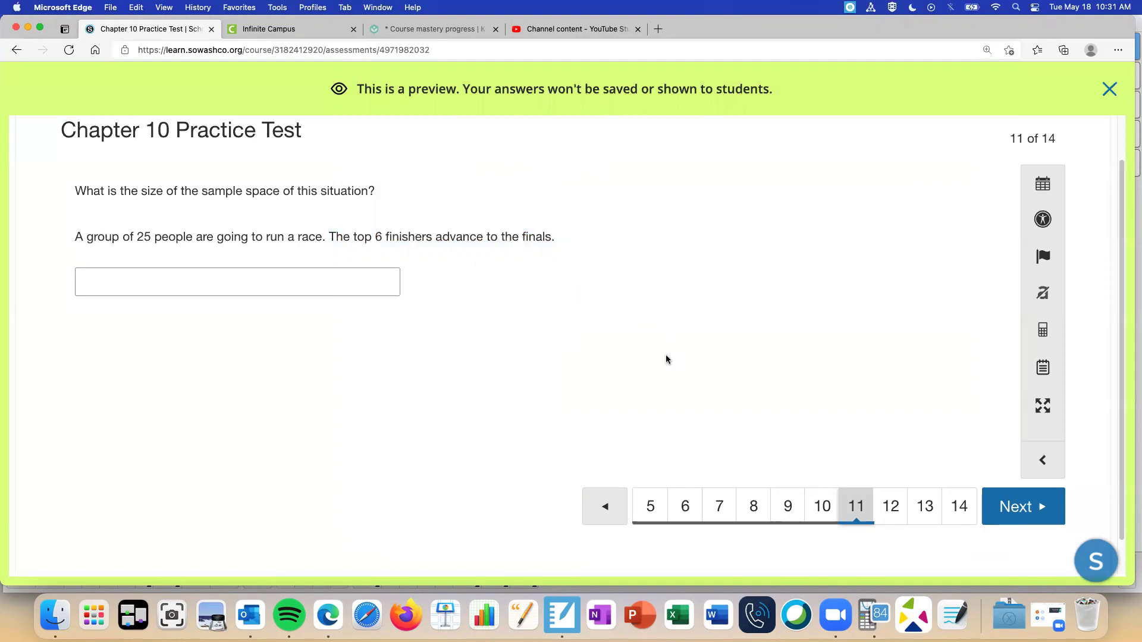
Enter 177100 as question 11's answer, replacing the initial 25C6 entry
{"action": "left_click", "coordinate": [308, 289]}
{"action": "type", "text": "177100"}
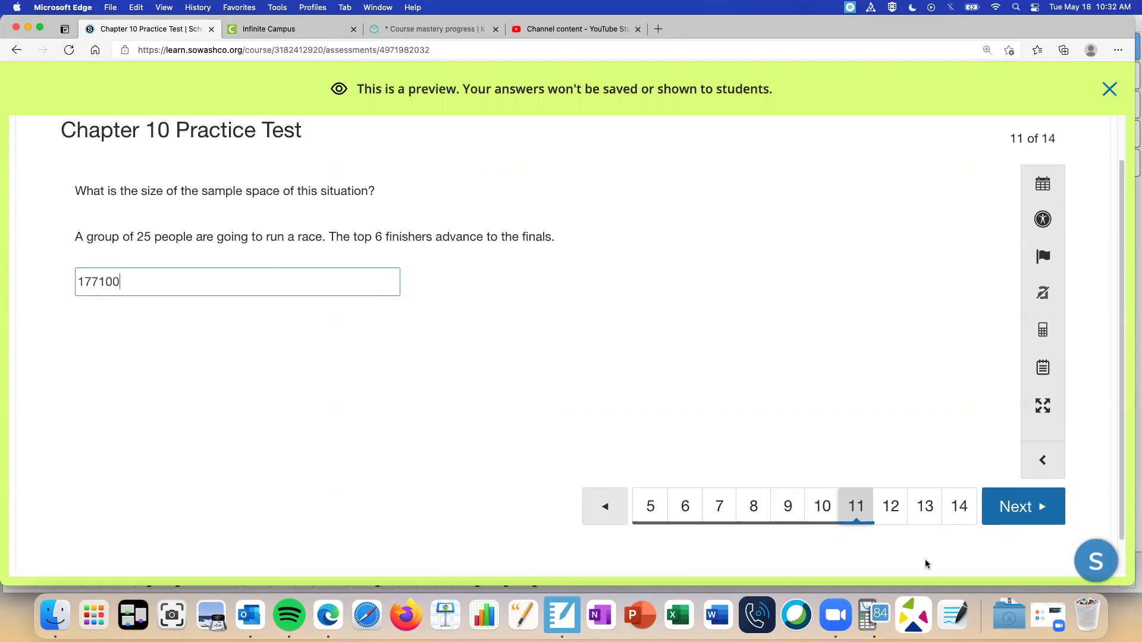
Move to question 12 about electing four officers from 11 students
{"action": "left_click", "coordinate": [1021, 518]}
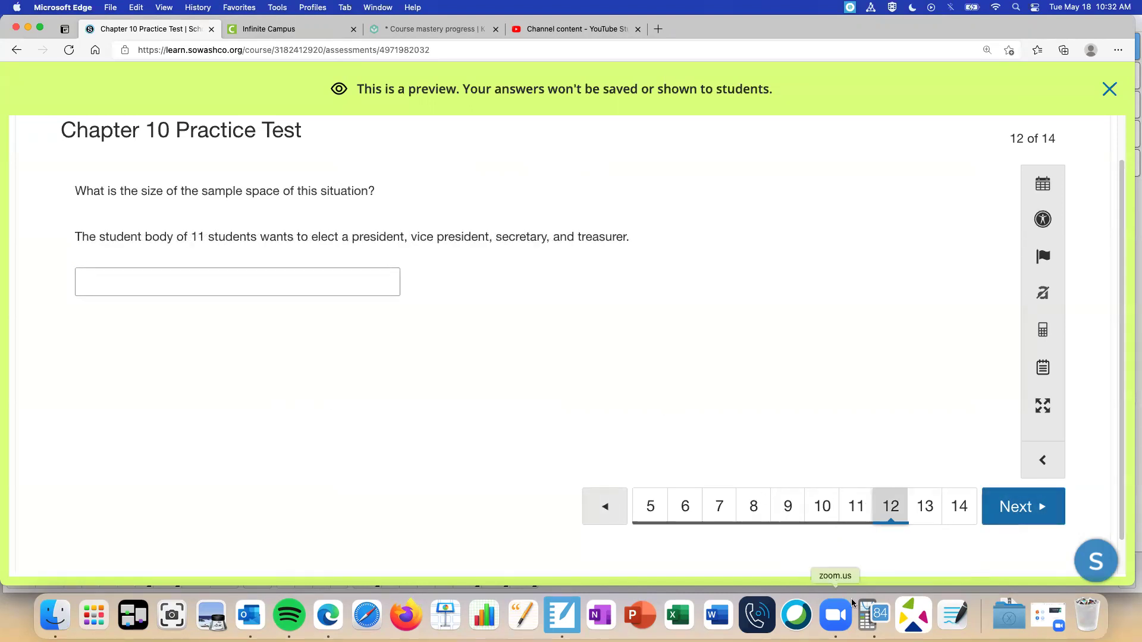
{"action": "left_click", "coordinate": [604, 506]}
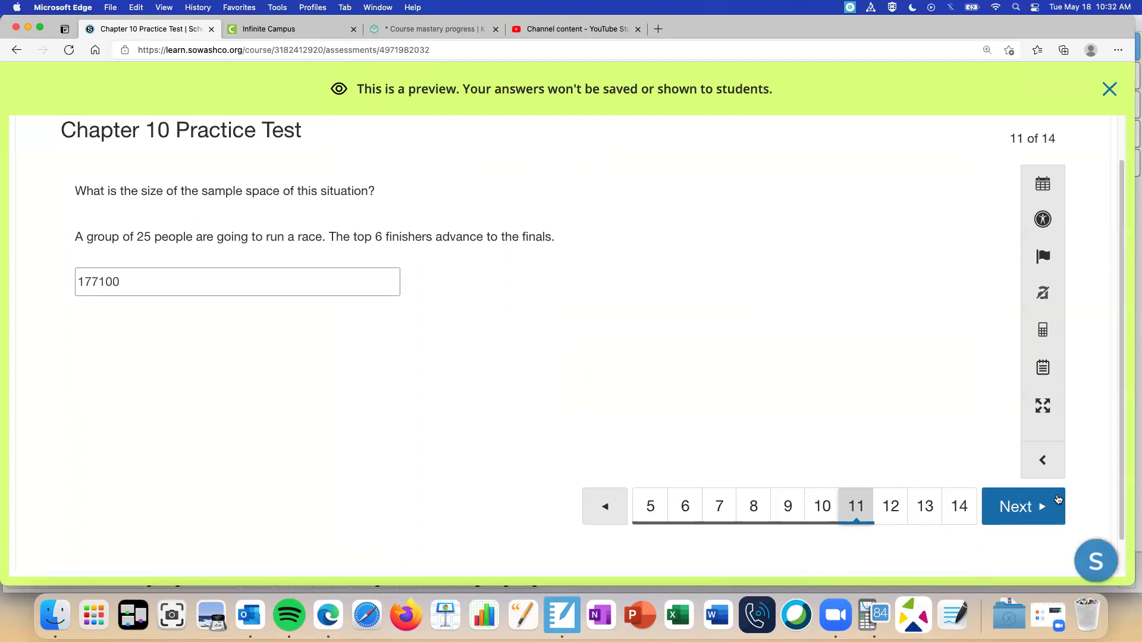
{"action": "left_click", "coordinate": [1034, 507]}
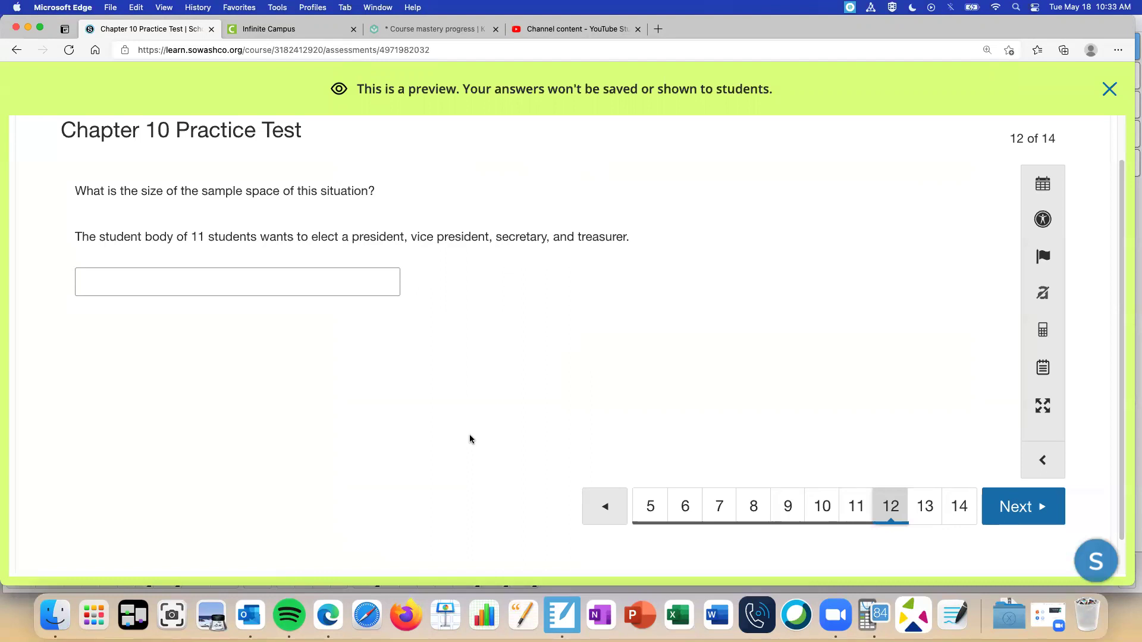
Answer question 12 with 7920, correcting a mistyped 12, and continue to question 13
{"action": "left_click", "coordinate": [194, 278]}
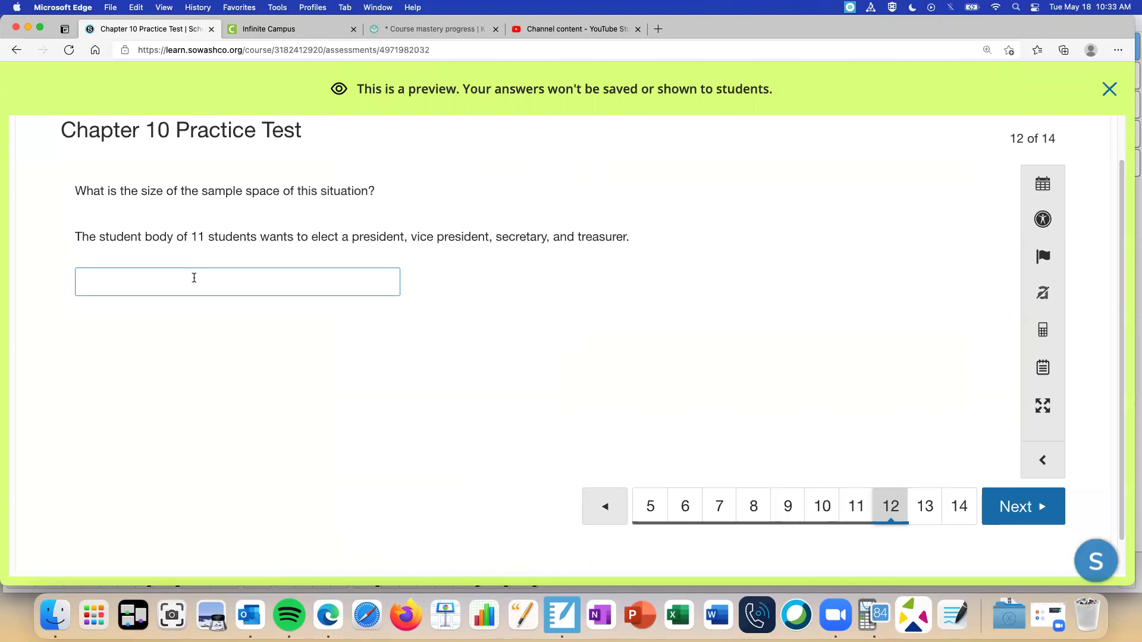
{"action": "type", "text": "12"}
{"action": "key", "text": "BackSpace"}
{"action": "key", "text": "BackSpace"}
{"action": "type", "text": "7920"}
{"action": "left_click", "coordinate": [1025, 515]}
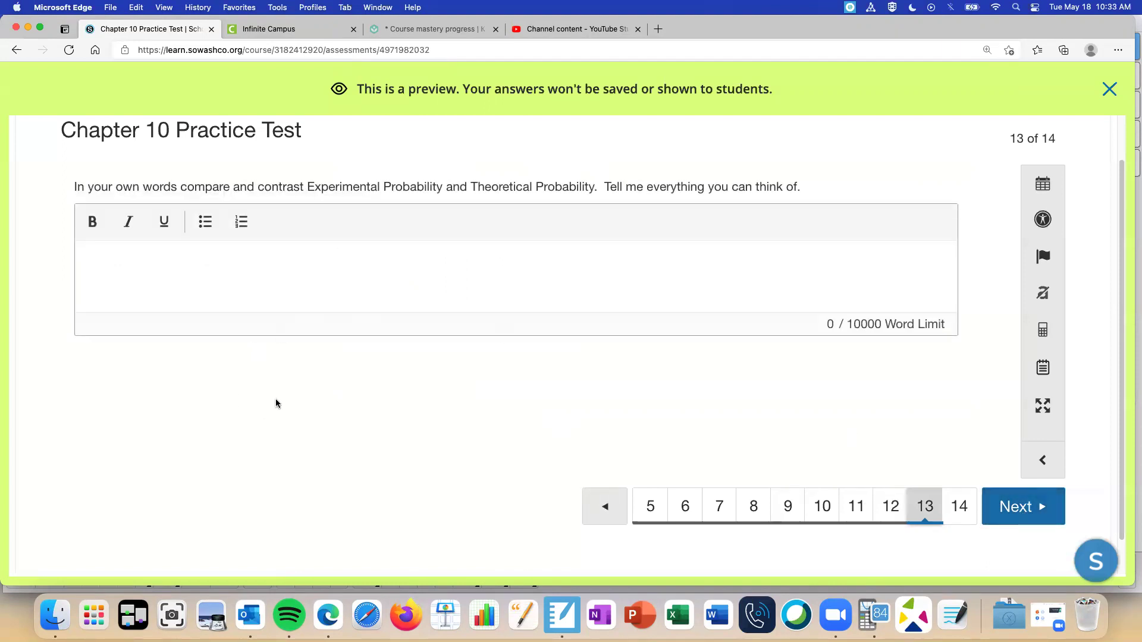
Recheck question 12, then advance past question 13 to question 14 on the old McDonald's menu
{"action": "left_click", "coordinate": [604, 505]}
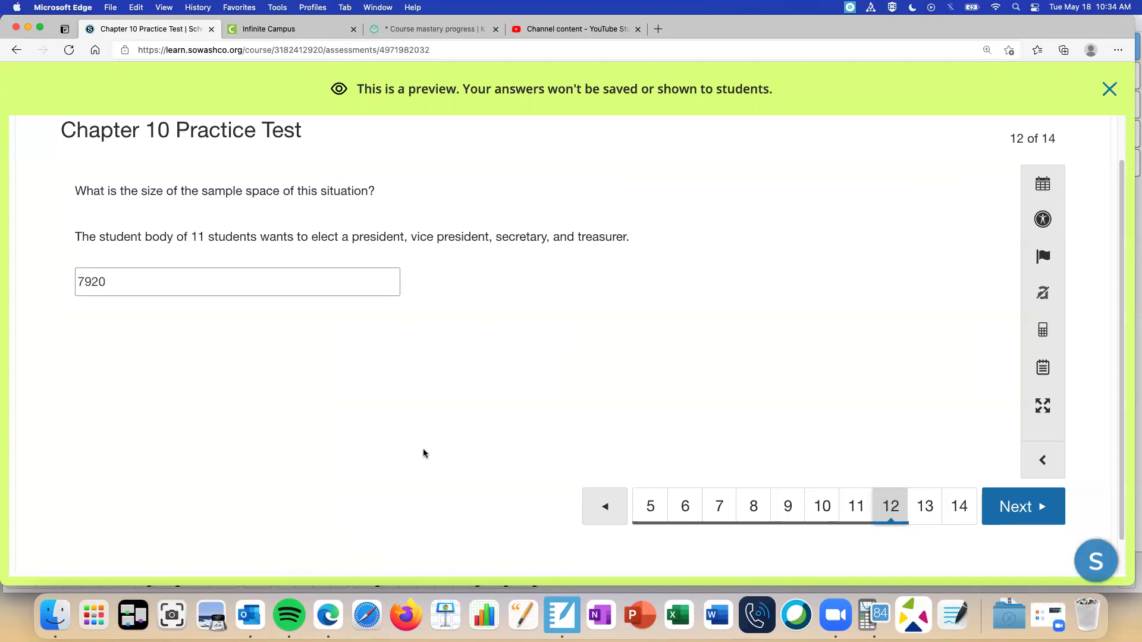
{"action": "left_click", "coordinate": [1063, 504]}
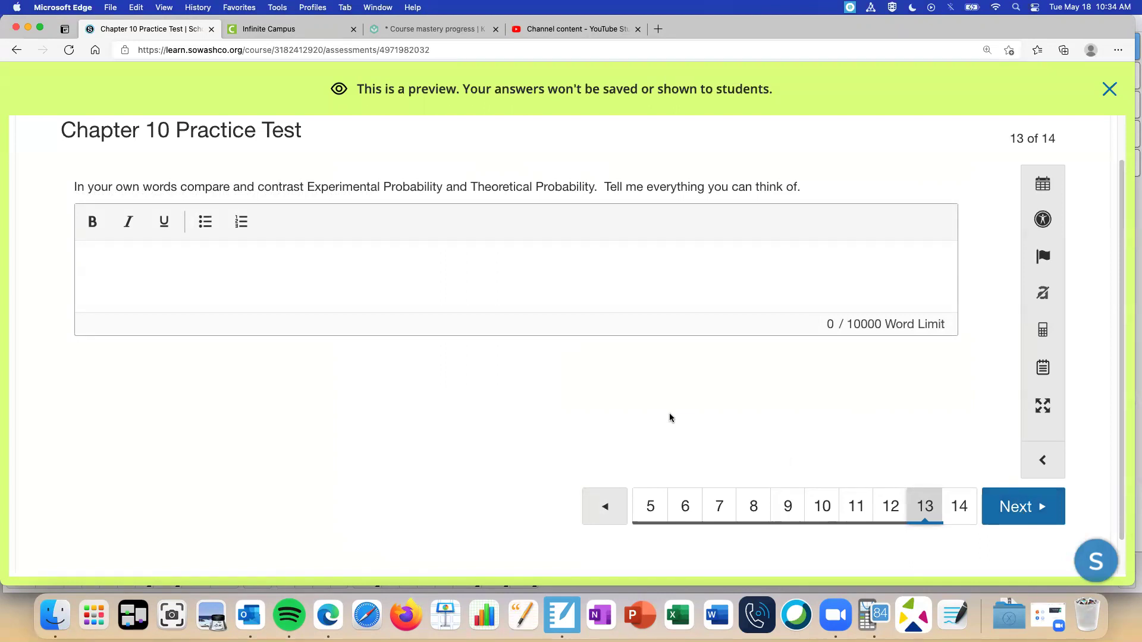
{"action": "left_click", "coordinate": [1012, 506]}
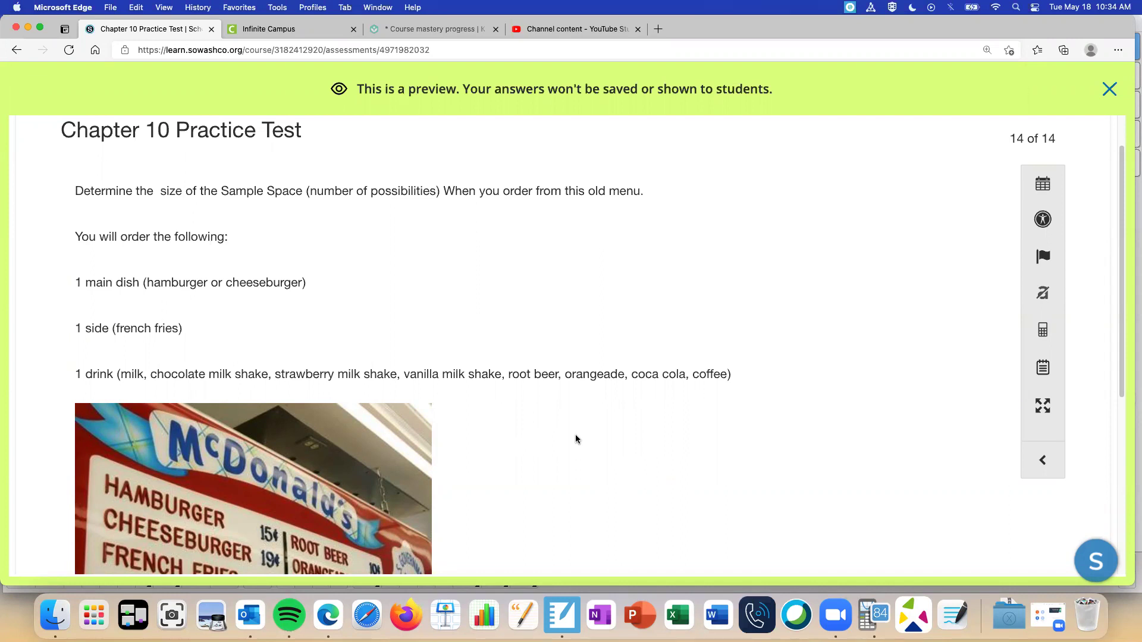
Enter 16 as question 14's number of possibilities, then jump back to the question 13 essay
{"action": "scroll", "coordinate": [576, 439], "scroll_direction": "down", "scroll_amount": 3}
{"action": "scroll", "coordinate": [577, 441], "scroll_direction": "down", "scroll_amount": 1}
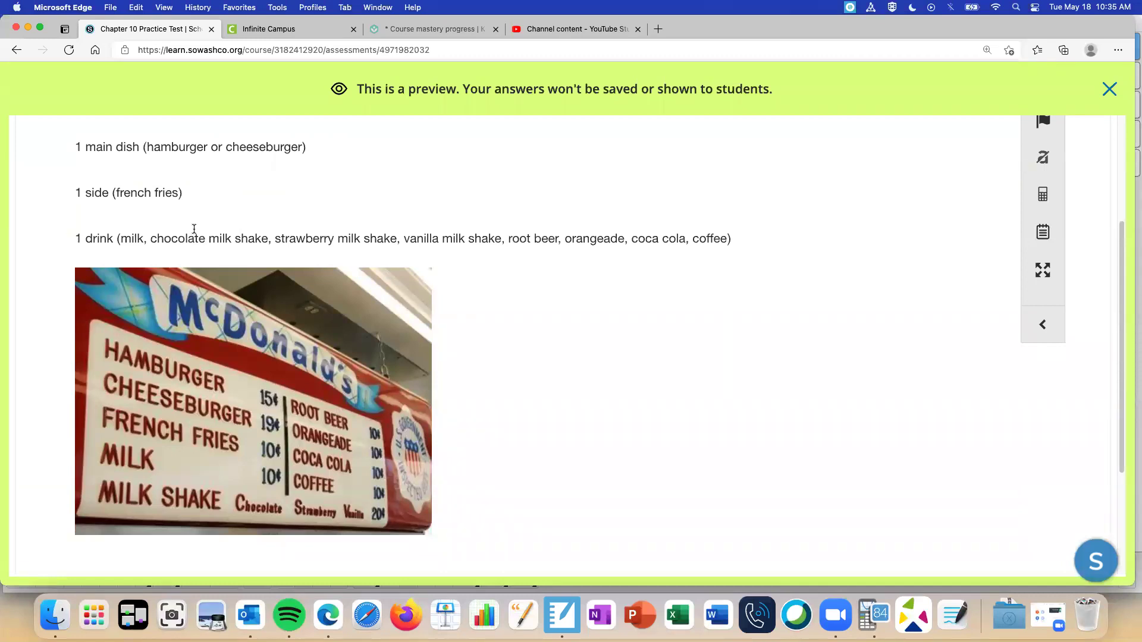
{"action": "scroll", "coordinate": [326, 226], "scroll_direction": "down", "scroll_amount": 3}
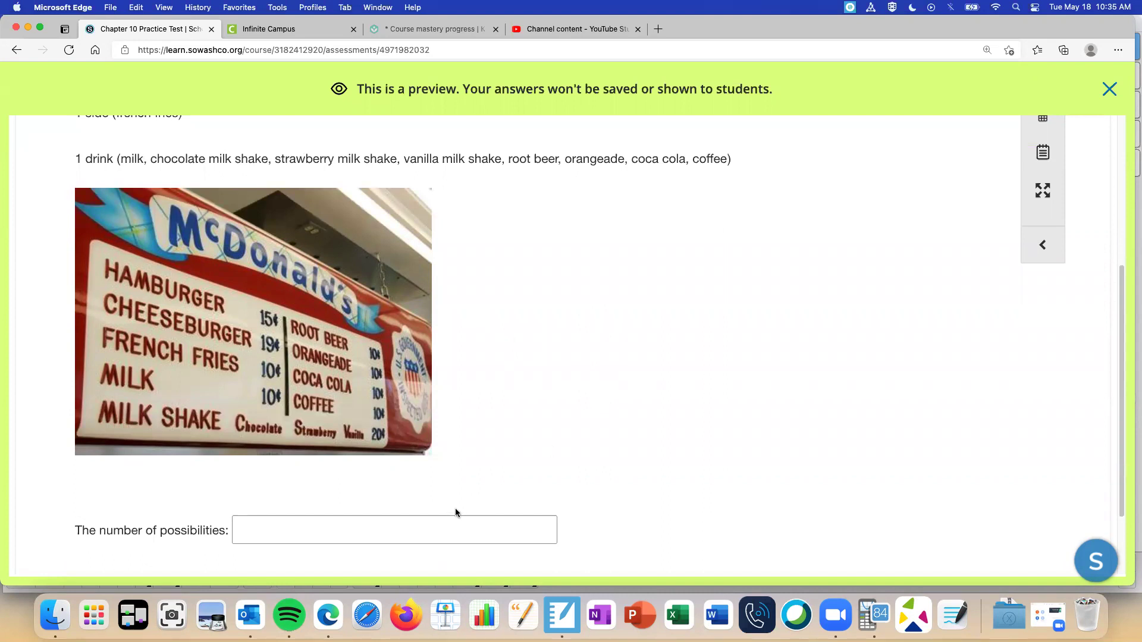
{"action": "left_click", "coordinate": [463, 534]}
{"action": "type", "text": "16"}
{"action": "scroll", "coordinate": [683, 395], "scroll_direction": "down", "scroll_amount": 2}
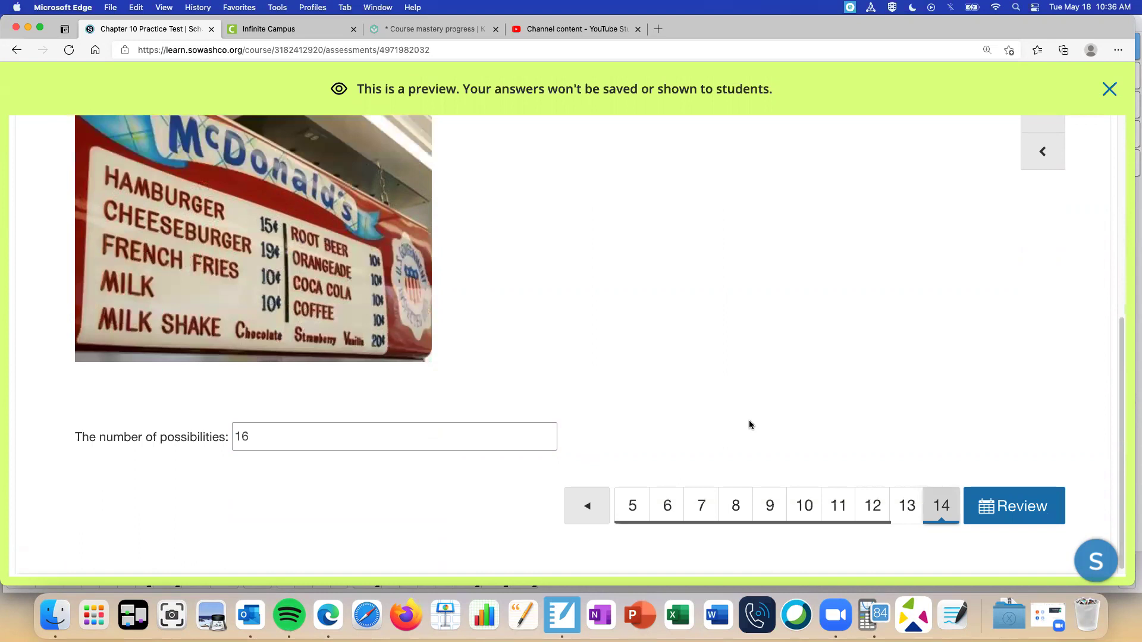
{"action": "left_click", "coordinate": [909, 504]}
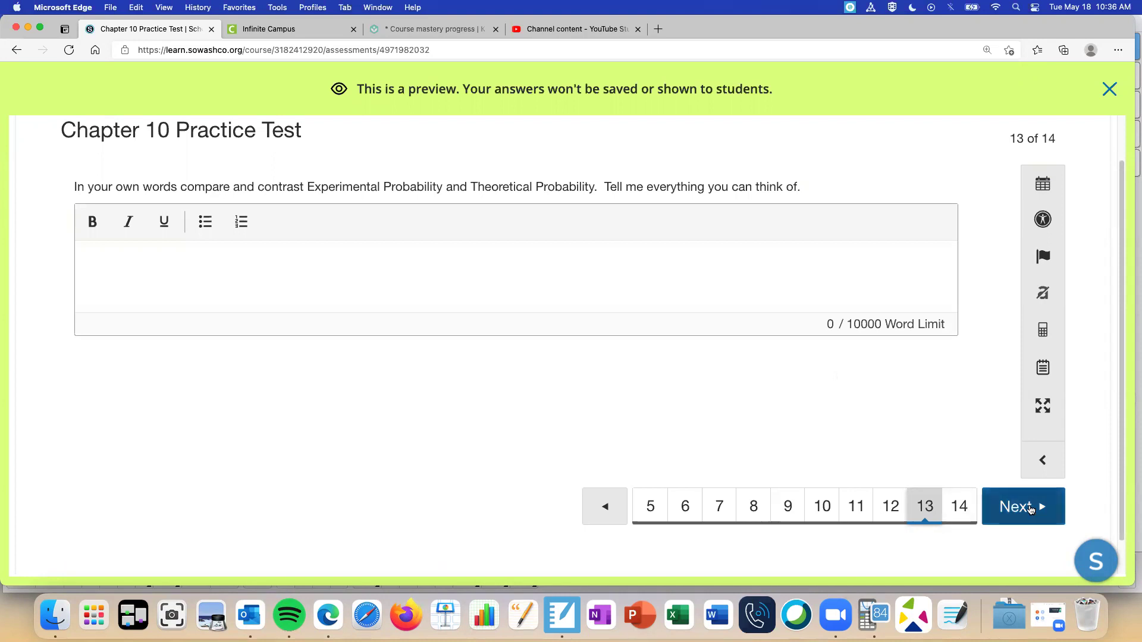
Go to question 14 and scroll through it to confirm the answer of 16 possibilities
{"action": "left_click", "coordinate": [1011, 506]}
{"action": "scroll", "coordinate": [797, 432], "scroll_direction": "down", "scroll_amount": 5}
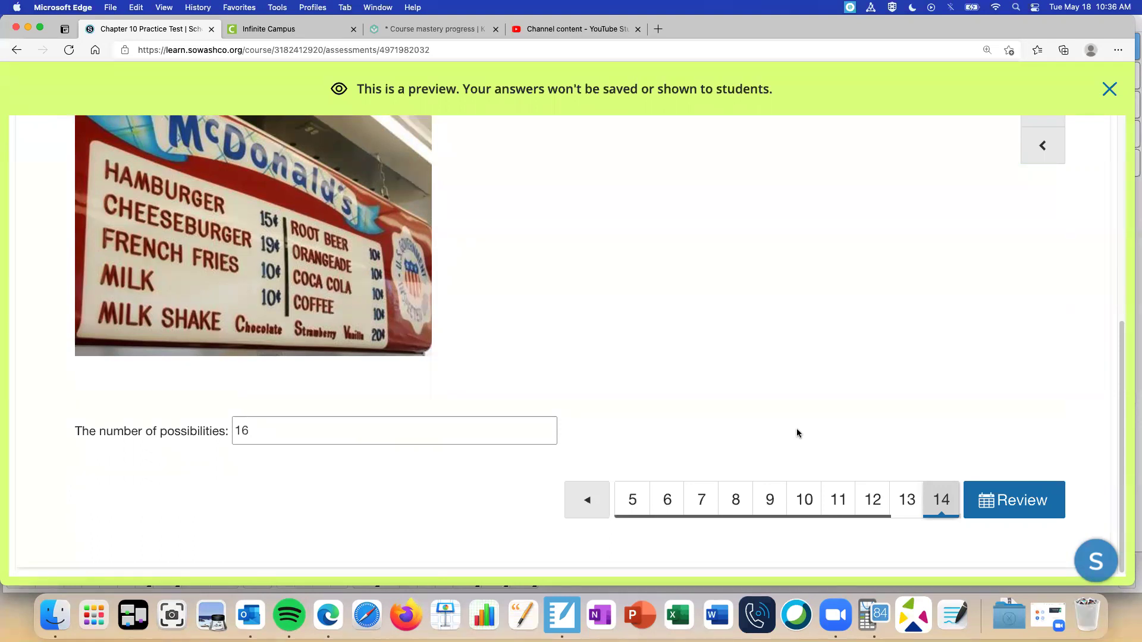
{"action": "scroll", "coordinate": [797, 432], "scroll_direction": "up", "scroll_amount": 1}
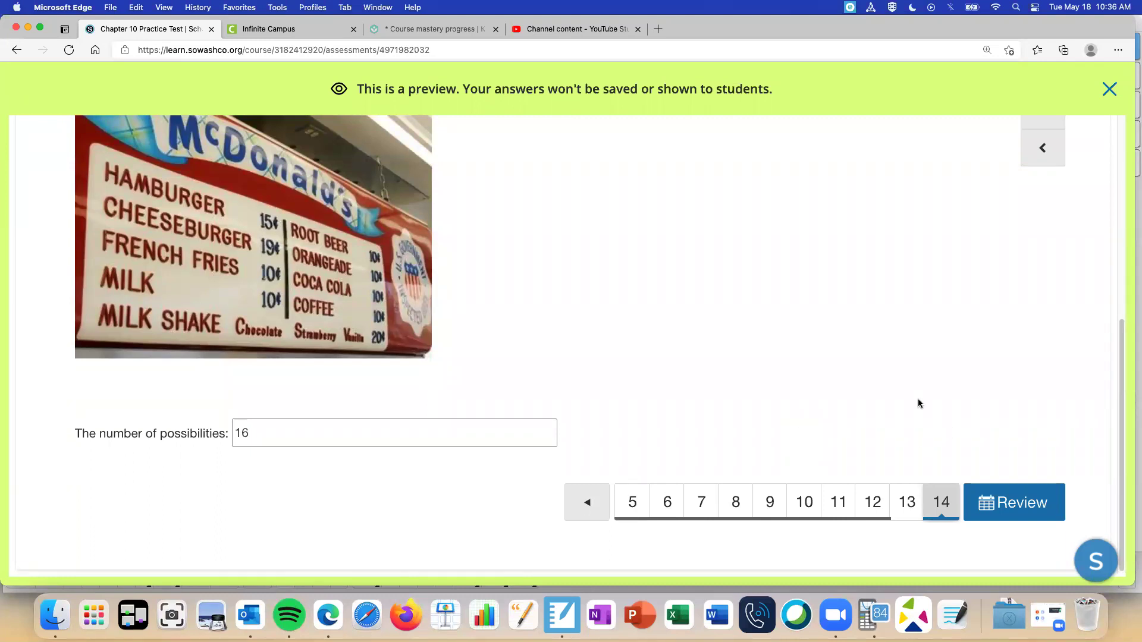
{"action": "scroll", "coordinate": [905, 389], "scroll_direction": "up", "scroll_amount": 3}
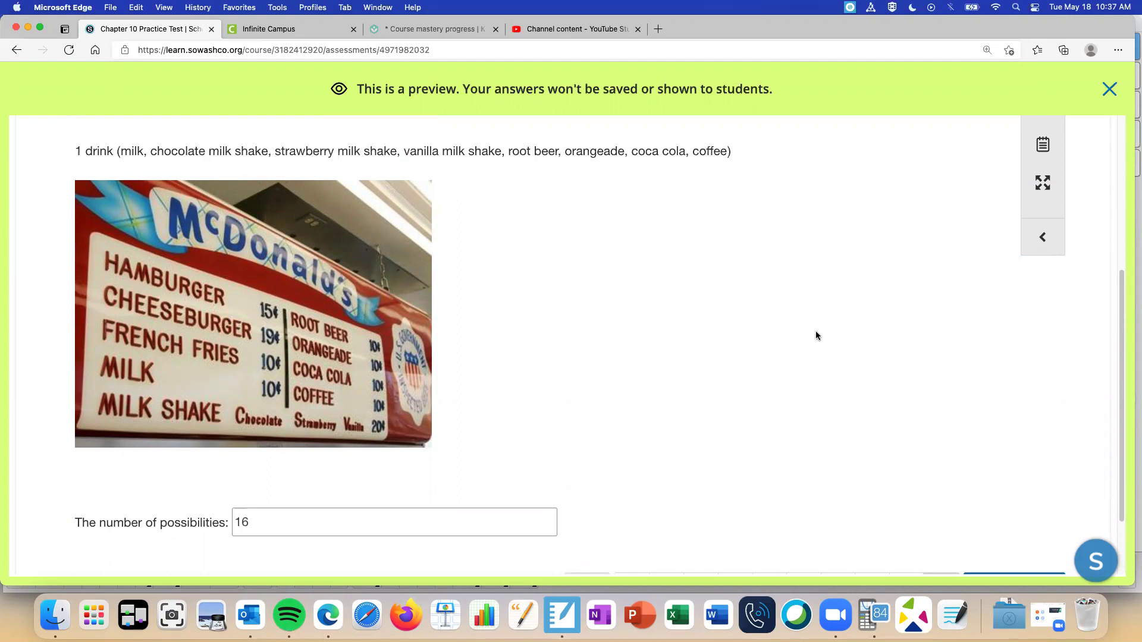
{"action": "scroll", "coordinate": [815, 334], "scroll_direction": "down", "scroll_amount": 3}
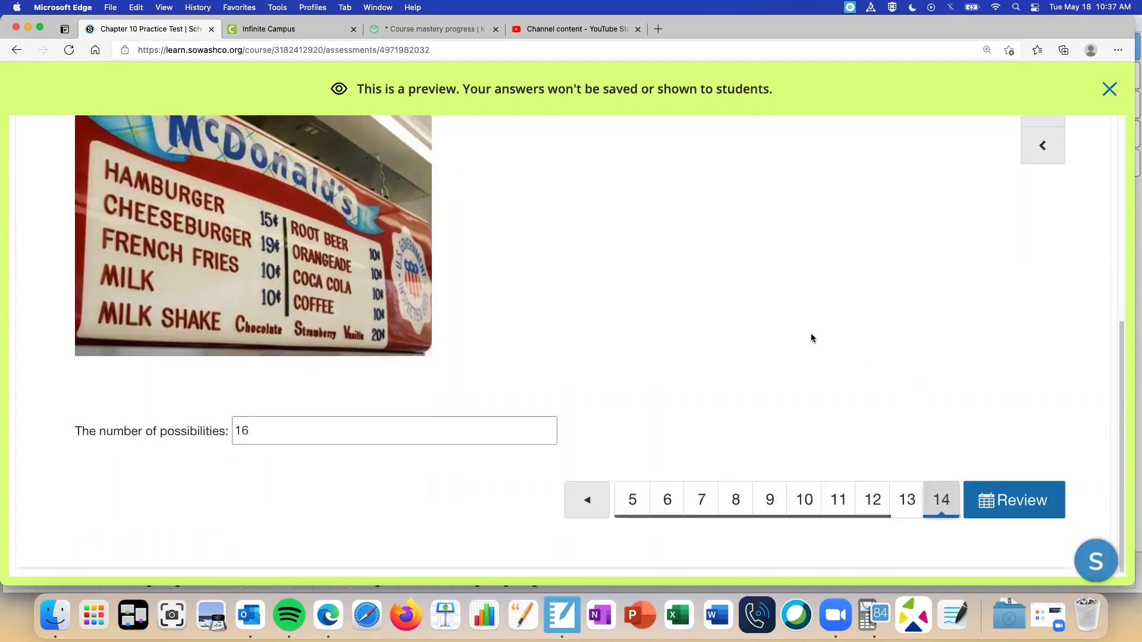
Close the practice test preview, returning to its Questions page, then select the Home breadcrumb
{"action": "left_click", "coordinate": [1108, 89]}
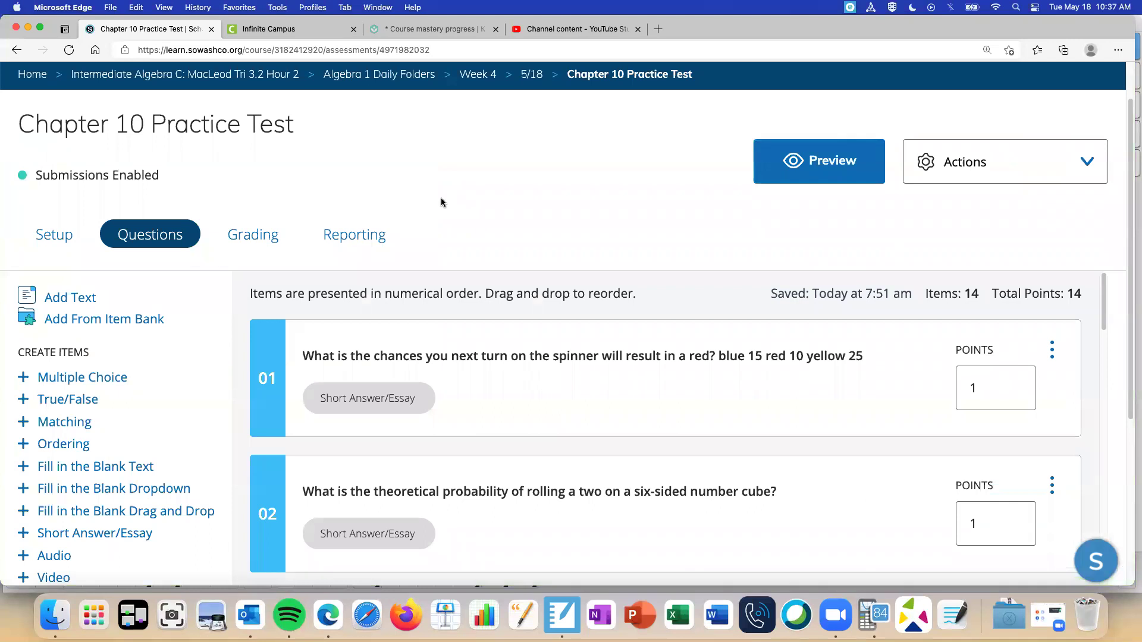
{"action": "left_click", "coordinate": [31, 82]}
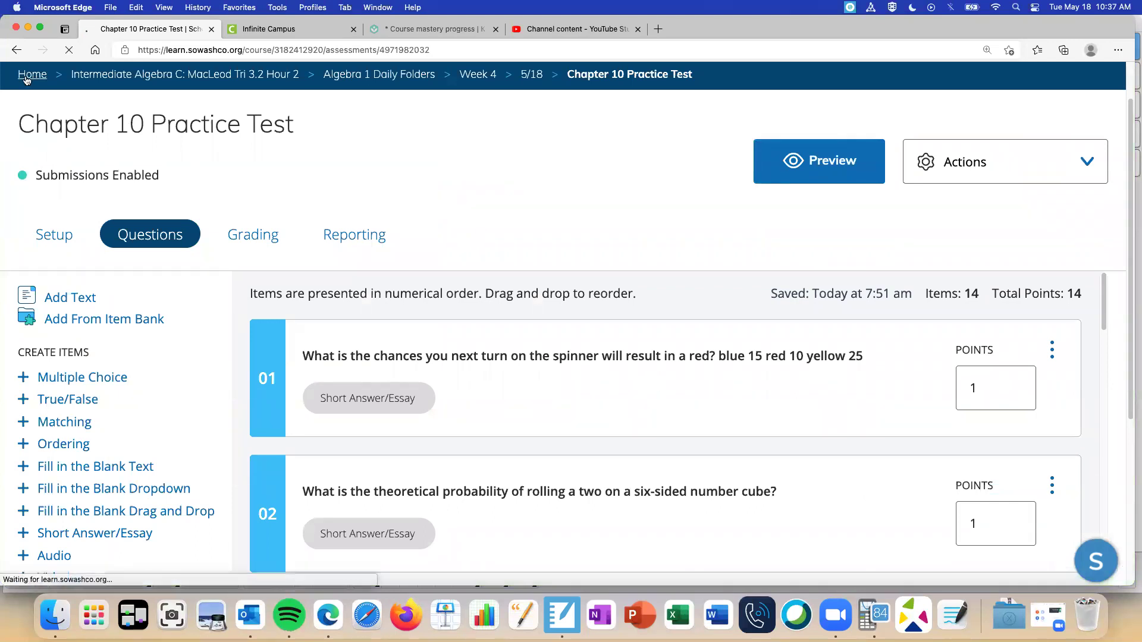